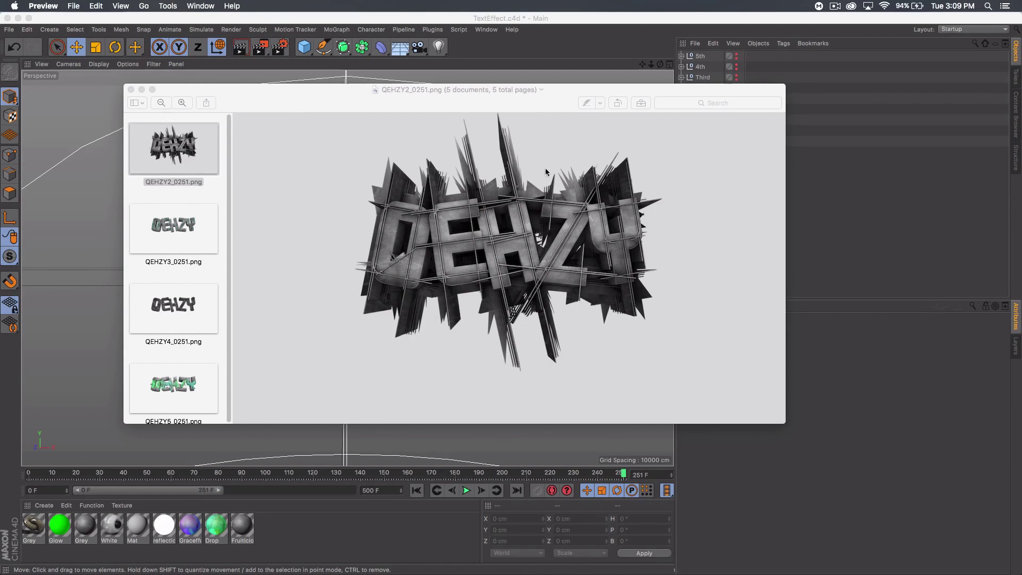
- Look through the rendered QEHZY example images to compare the different text effects
{"action": "left_click", "coordinate": [162, 220]}
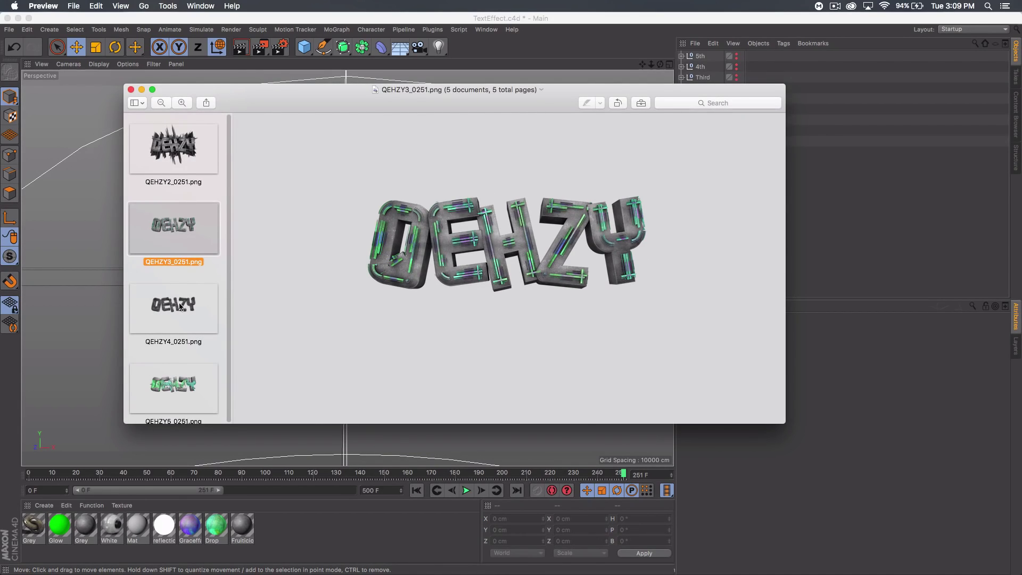
{"action": "left_click", "coordinate": [165, 319]}
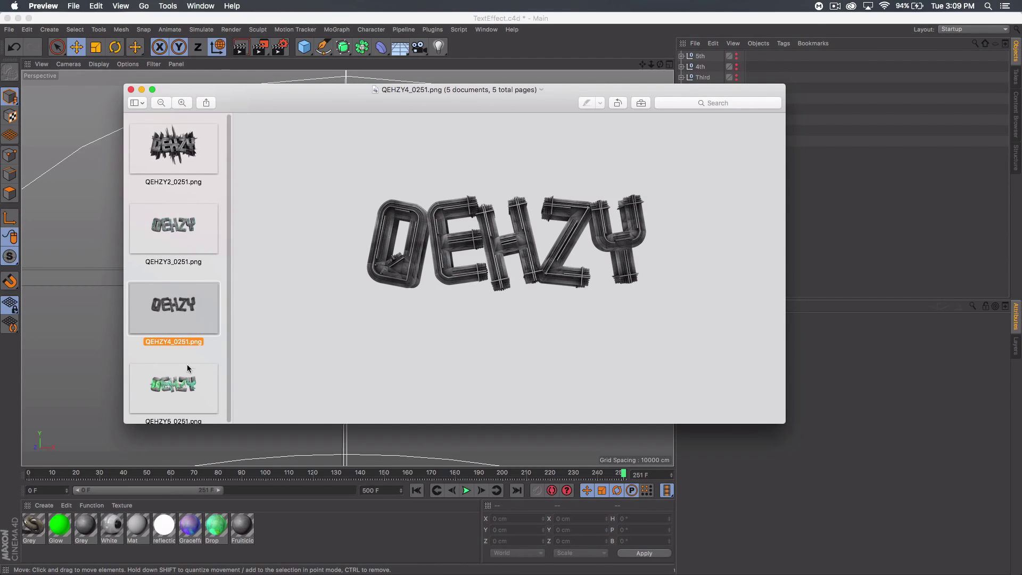
{"action": "left_click", "coordinate": [184, 388]}
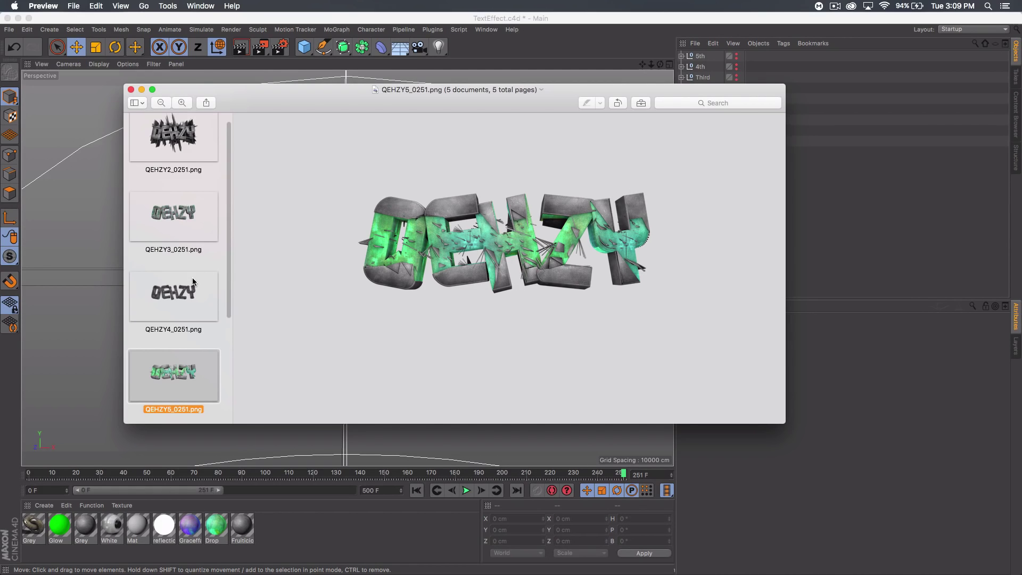
{"action": "scroll", "coordinate": [193, 283], "scroll_direction": "down", "scroll_amount": 3}
{"action": "left_click", "coordinate": [183, 371]}
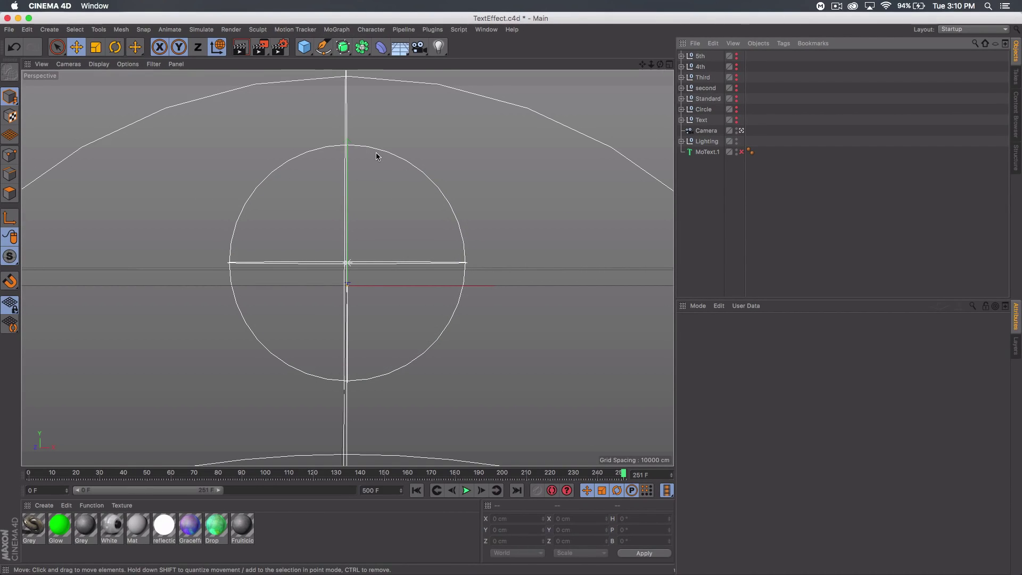
- Add a MoText object with middle alignment and the text QEHZY
{"action": "left_click", "coordinate": [337, 29]}
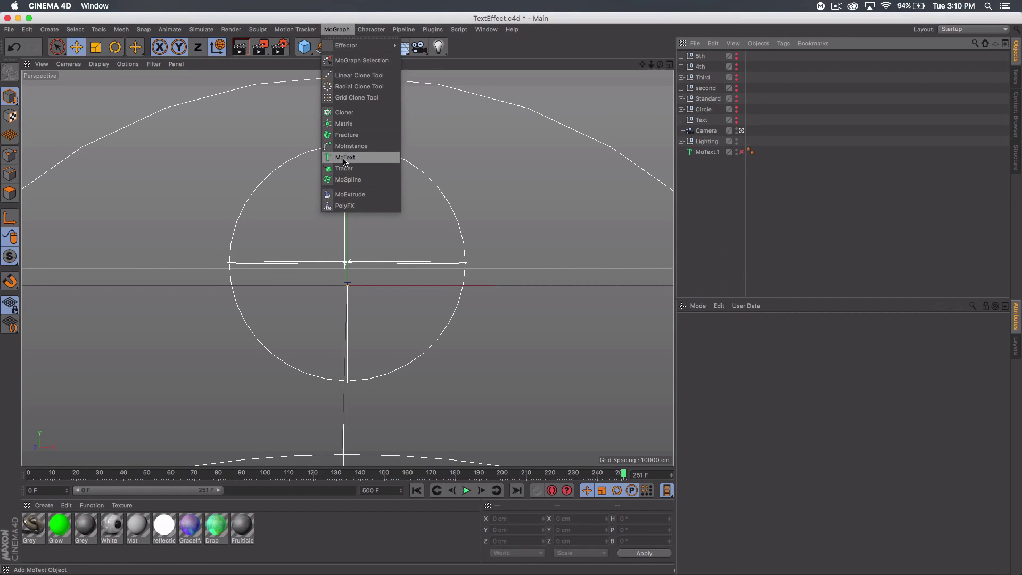
{"action": "left_click", "coordinate": [345, 157]}
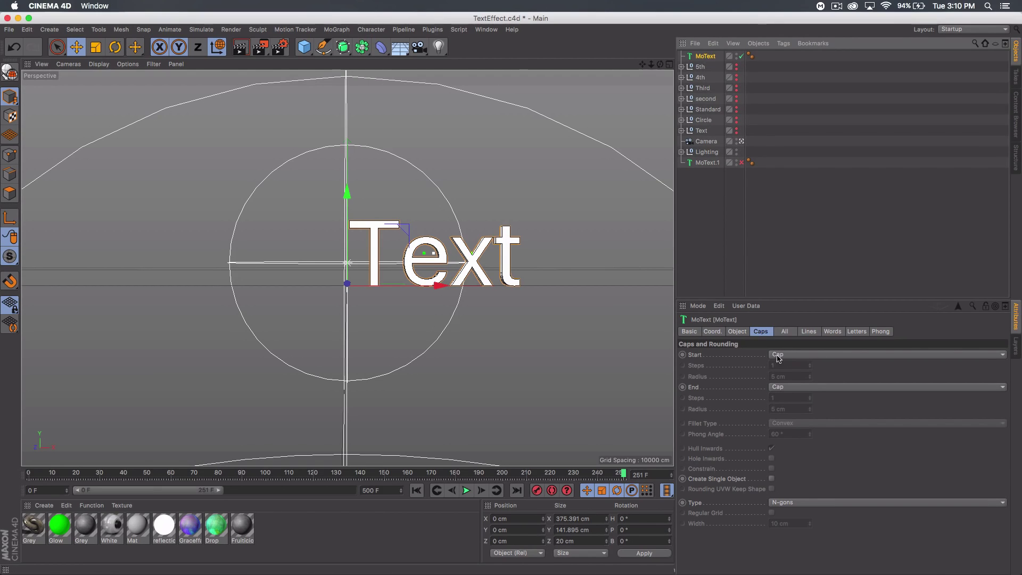
{"action": "left_click", "coordinate": [738, 333]}
{"action": "left_click", "coordinate": [781, 444]}
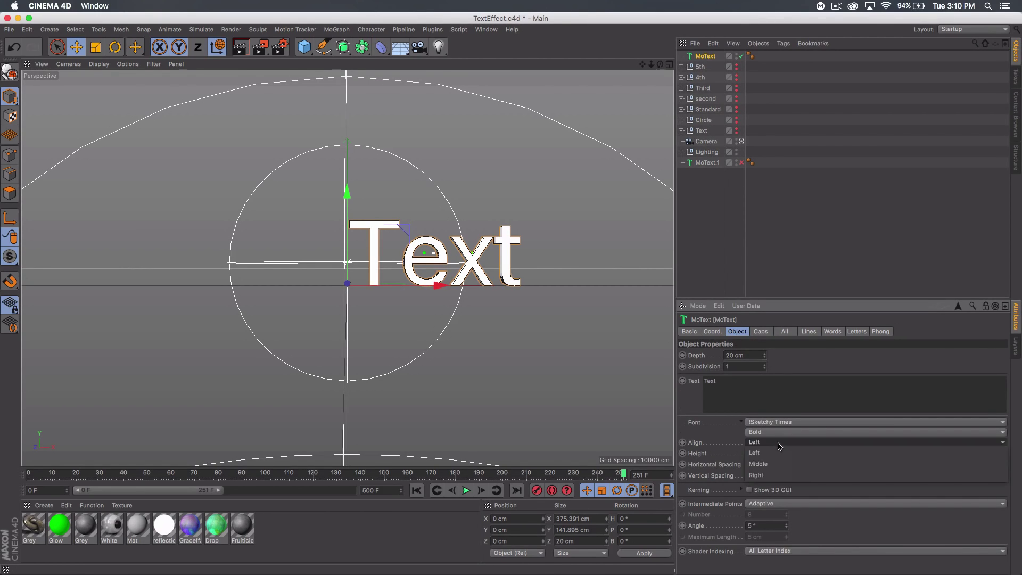
{"action": "left_click", "coordinate": [767, 454]}
{"action": "left_click_drag", "start_coordinate": [754, 408], "coordinate": [677, 371]}
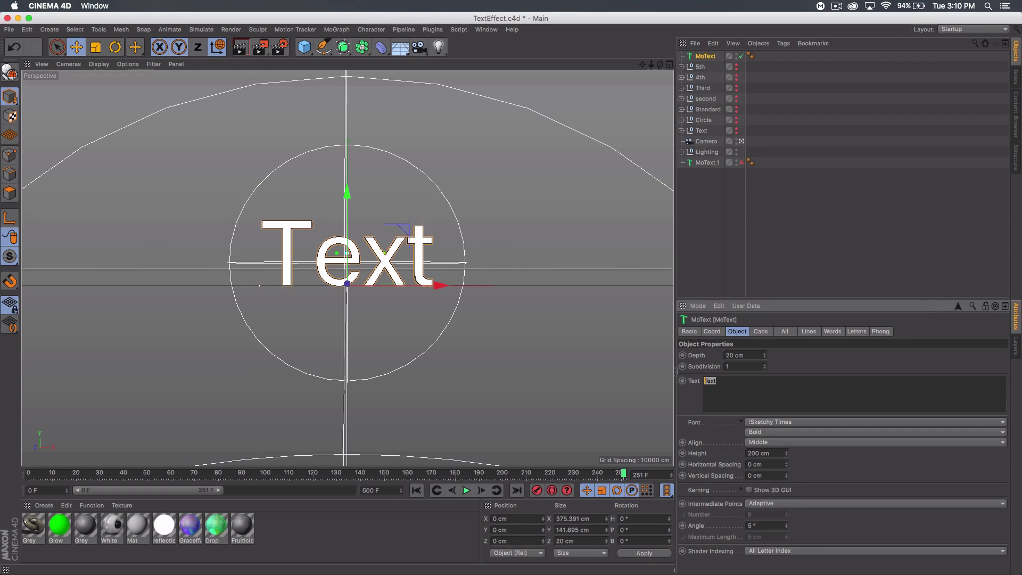
{"action": "type", "text": "QEHZY"}
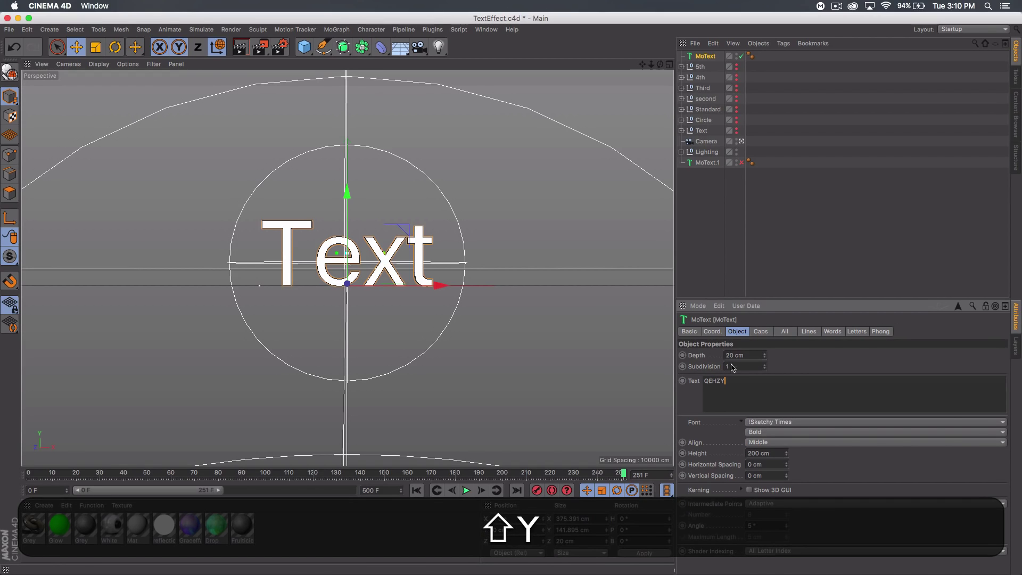
- Set the MoText extrusion depth to 125 cm
{"action": "left_click", "coordinate": [740, 355]}
{"action": "type", "text": "1"}
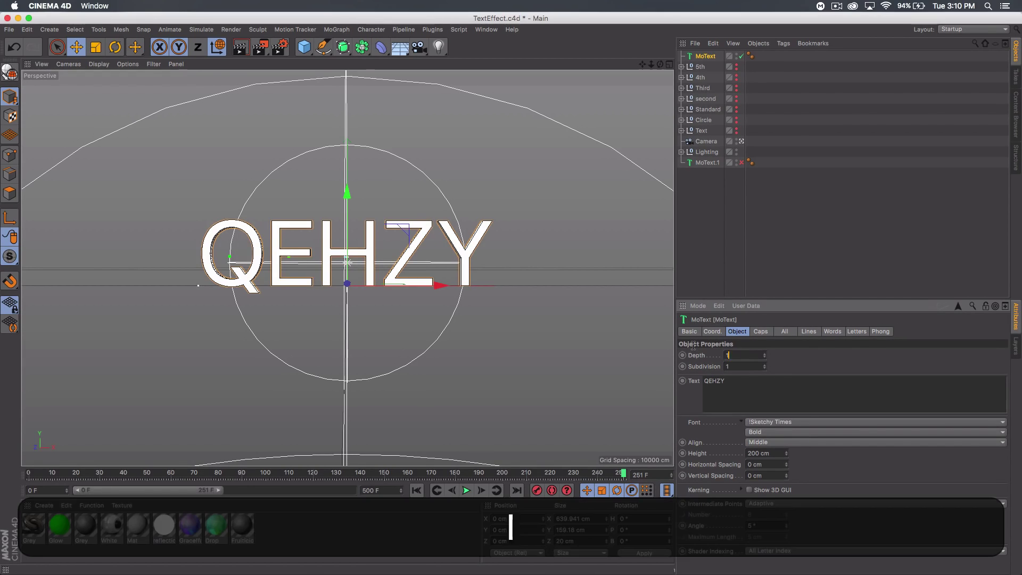
{"action": "type", "text": "25"}
{"action": "key", "text": "Return"}
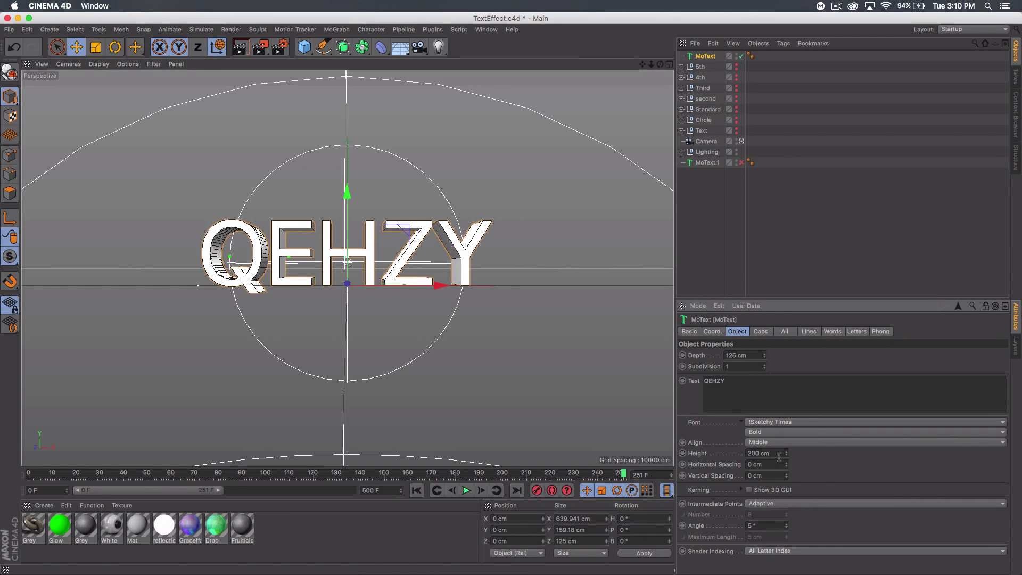
- Change the MoText font to Bandwidth Bandless BRK
{"action": "left_click", "coordinate": [792, 422]}
{"action": "scroll", "coordinate": [793, 399], "scroll_direction": "down", "scroll_amount": 5}
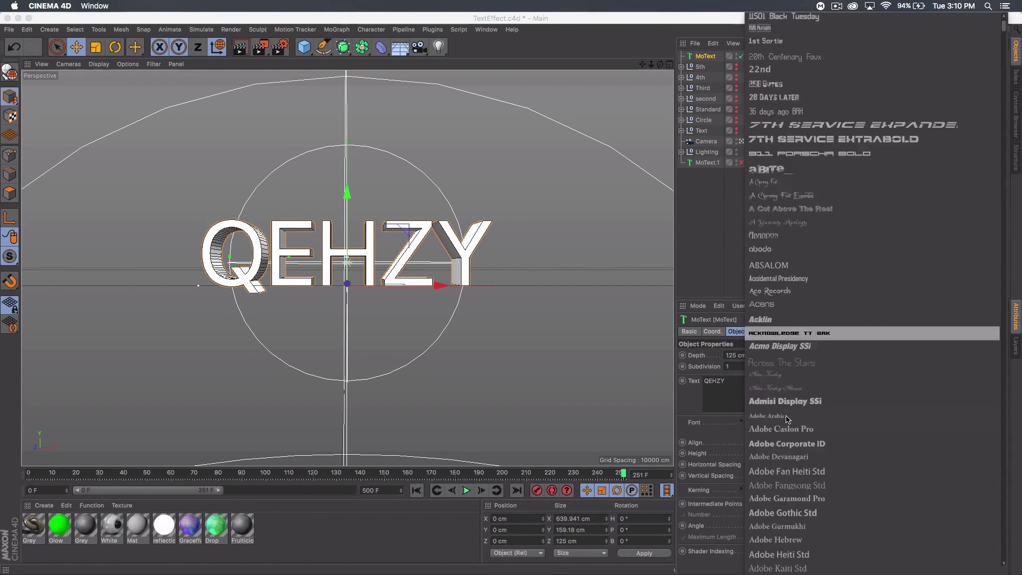
{"action": "scroll", "coordinate": [793, 399], "scroll_direction": "down", "scroll_amount": 15}
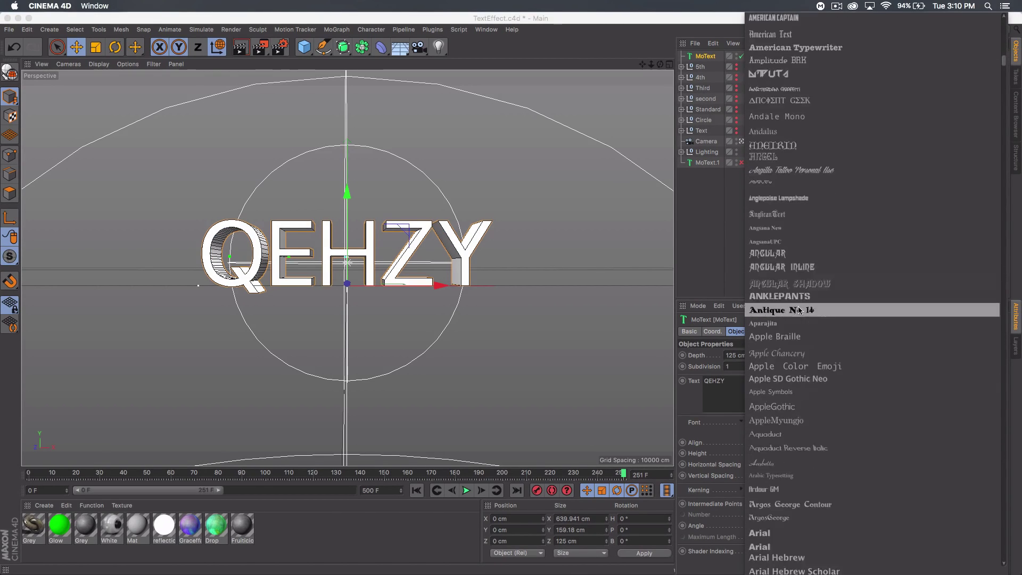
{"action": "scroll", "coordinate": [799, 310], "scroll_direction": "down", "scroll_amount": 15}
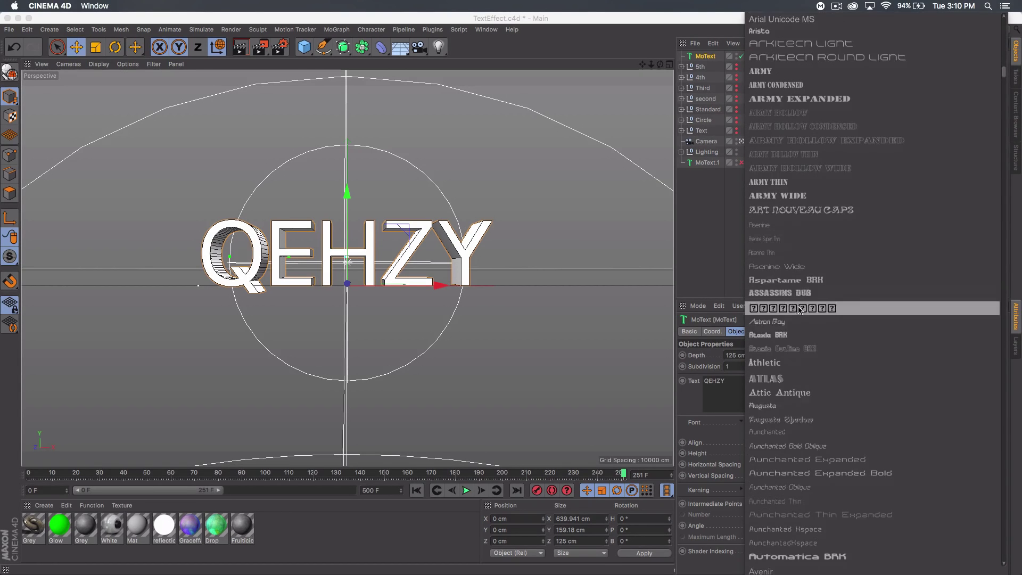
{"action": "scroll", "coordinate": [799, 310], "scroll_direction": "down", "scroll_amount": 15}
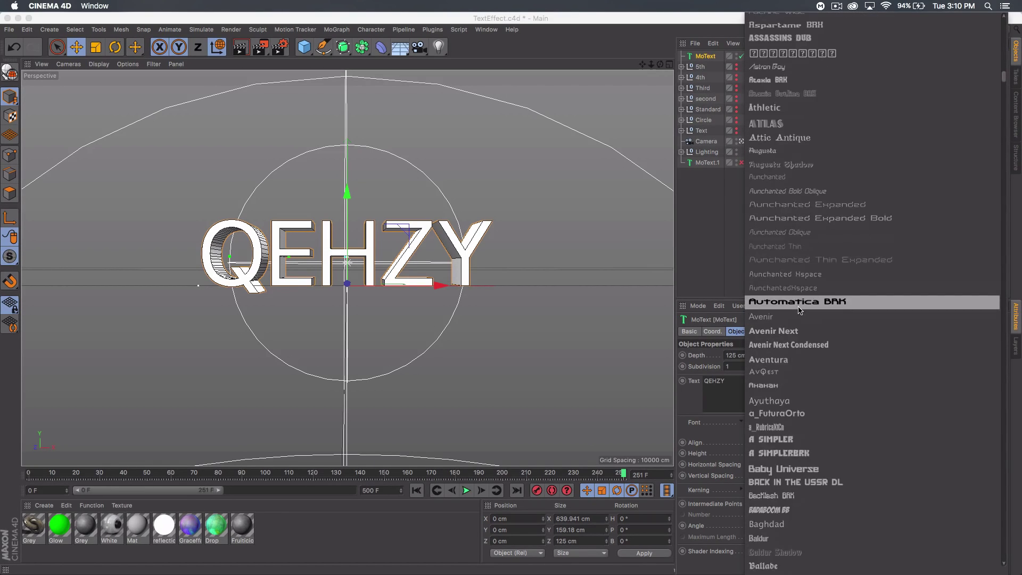
{"action": "scroll", "coordinate": [799, 311], "scroll_direction": "down", "scroll_amount": 15}
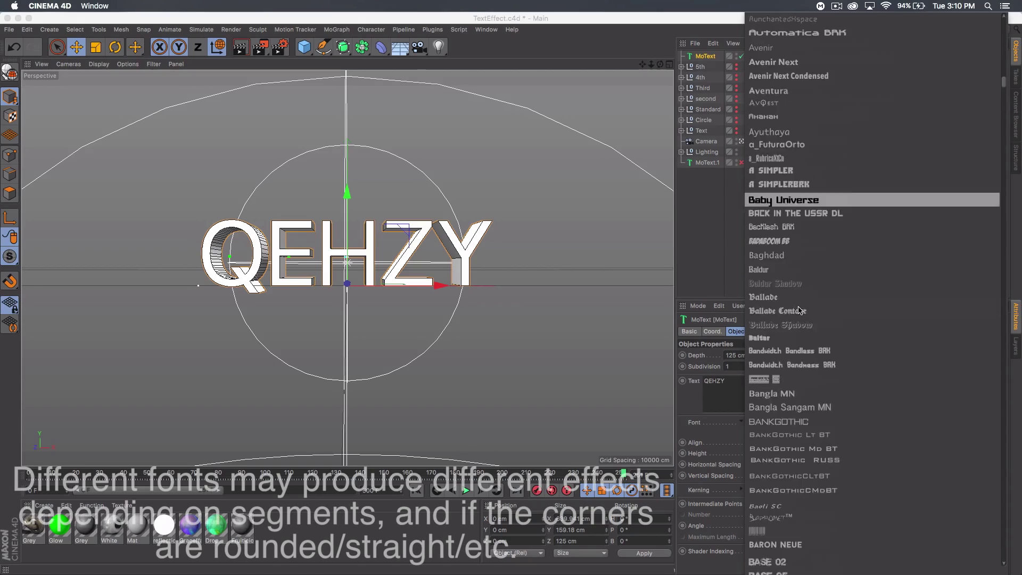
{"action": "scroll", "coordinate": [800, 311], "scroll_direction": "down", "scroll_amount": 3}
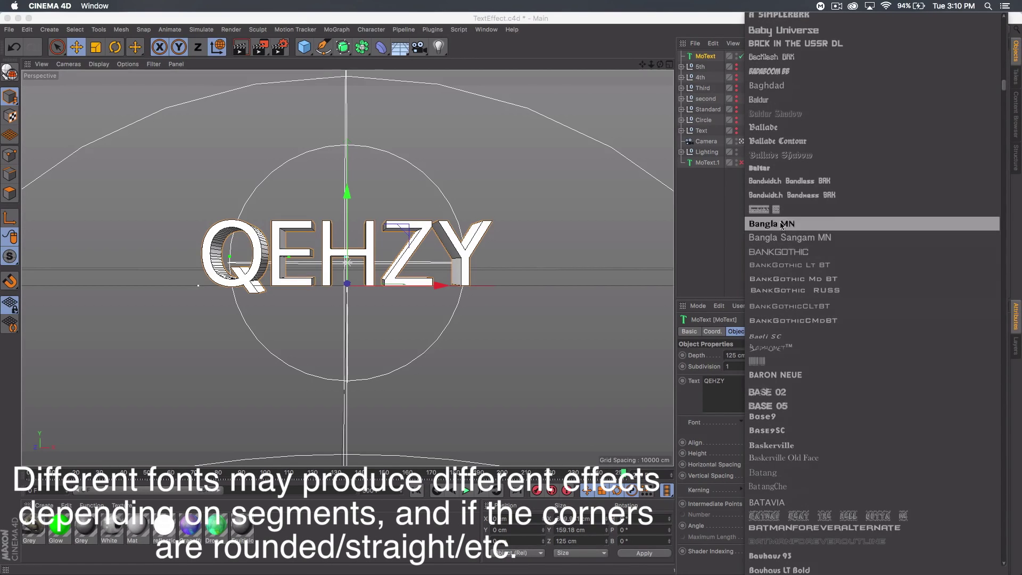
{"action": "left_click", "coordinate": [775, 182]}
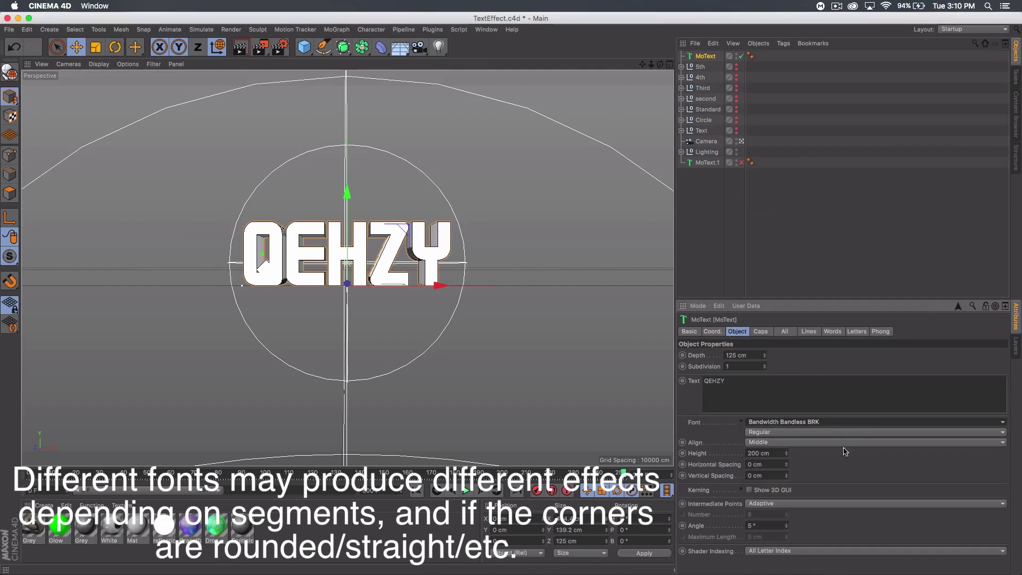
- Set the text height to 400 cm and move the text down to about -92.7 cm on Y
{"action": "left_click", "coordinate": [778, 453]}
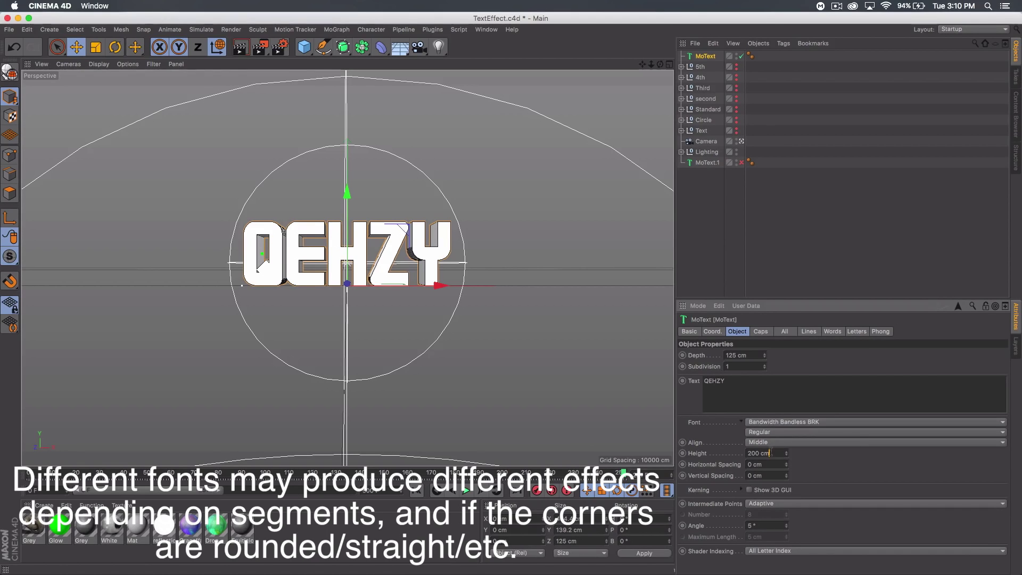
{"action": "type", "text": "400"}
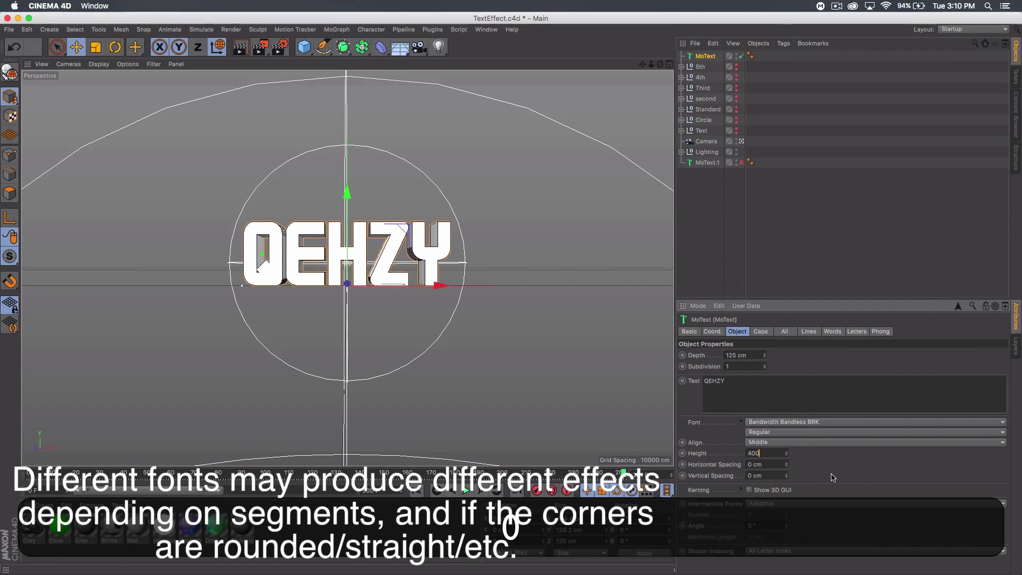
{"action": "key", "text": "Return"}
{"action": "left_click_drag", "start_coordinate": [343, 214], "coordinate": [345, 239]}
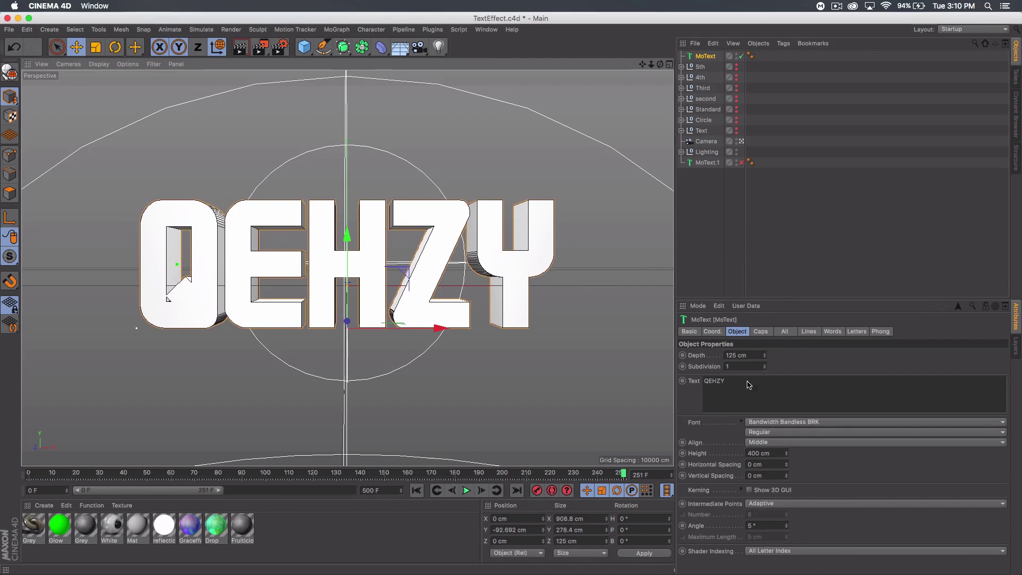
- Set both the start and end caps of the MoText to Fillet Cap
{"action": "left_click", "coordinate": [761, 332]}
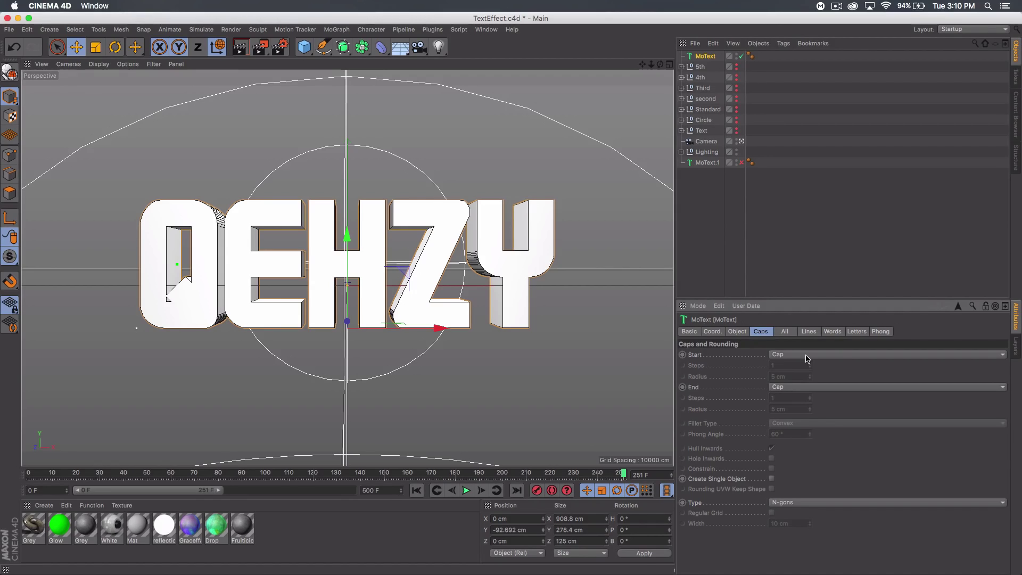
{"action": "left_click", "coordinate": [807, 356]}
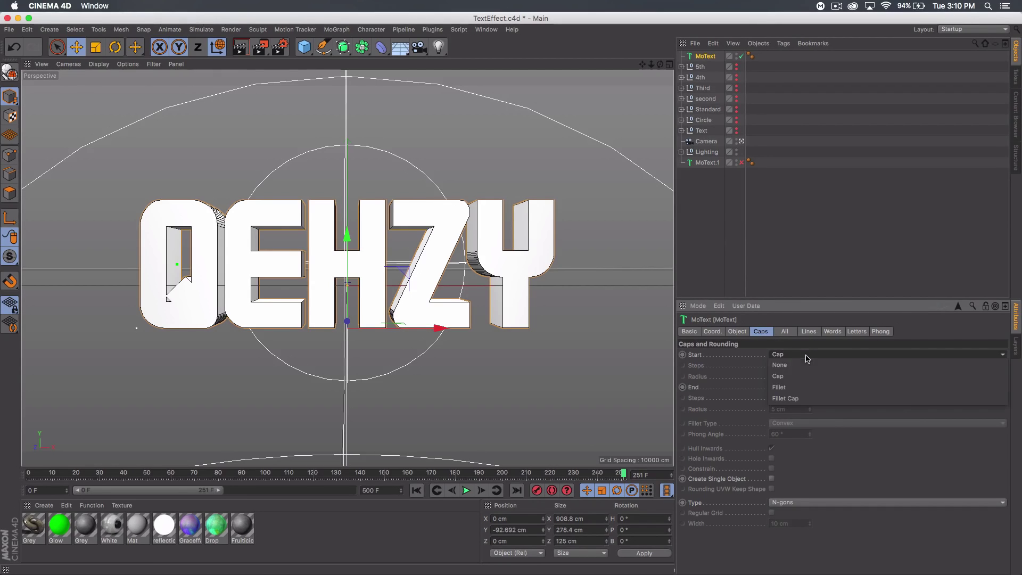
{"action": "left_click", "coordinate": [801, 397]}
{"action": "left_click", "coordinate": [802, 387]}
{"action": "left_click", "coordinate": [802, 428]}
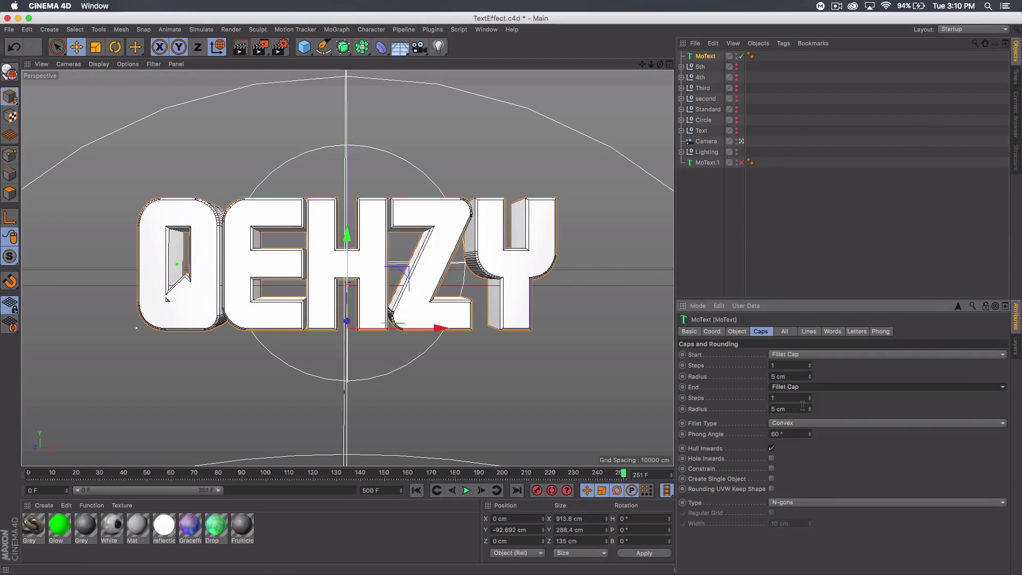
- Give the start and end fillet caps a radius of 2 cm and 5 steps each
{"action": "double_click", "coordinate": [791, 408]}
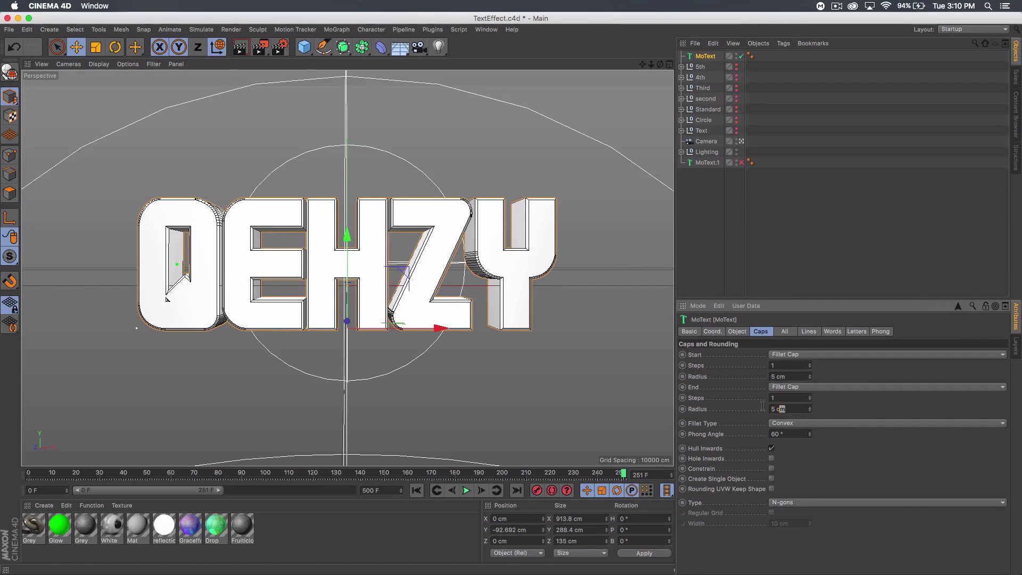
{"action": "type", "text": "2"}
{"action": "double_click", "coordinate": [791, 377]}
{"action": "type", "text": "2"}
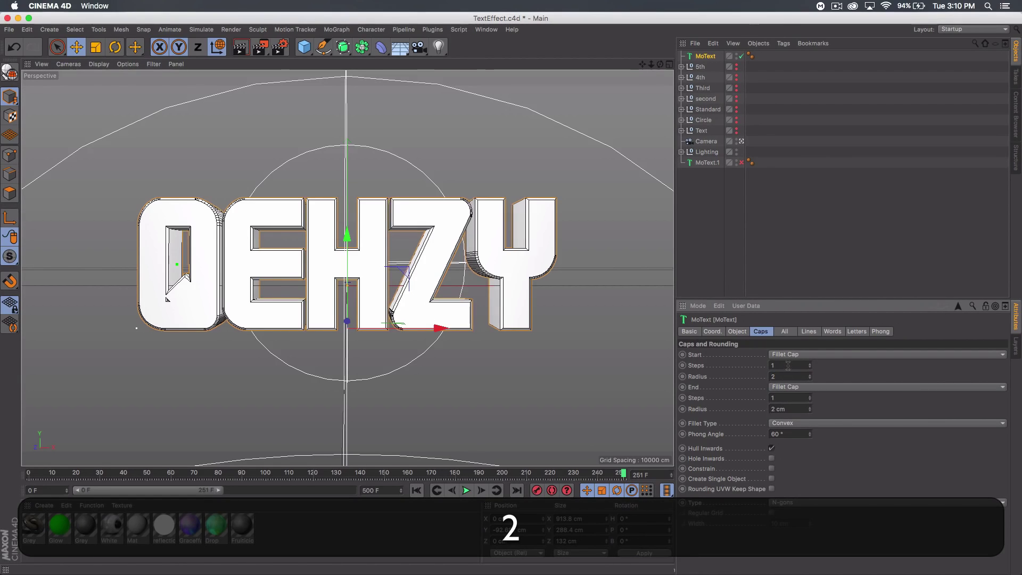
{"action": "double_click", "coordinate": [789, 366]}
{"action": "type", "text": "5"}
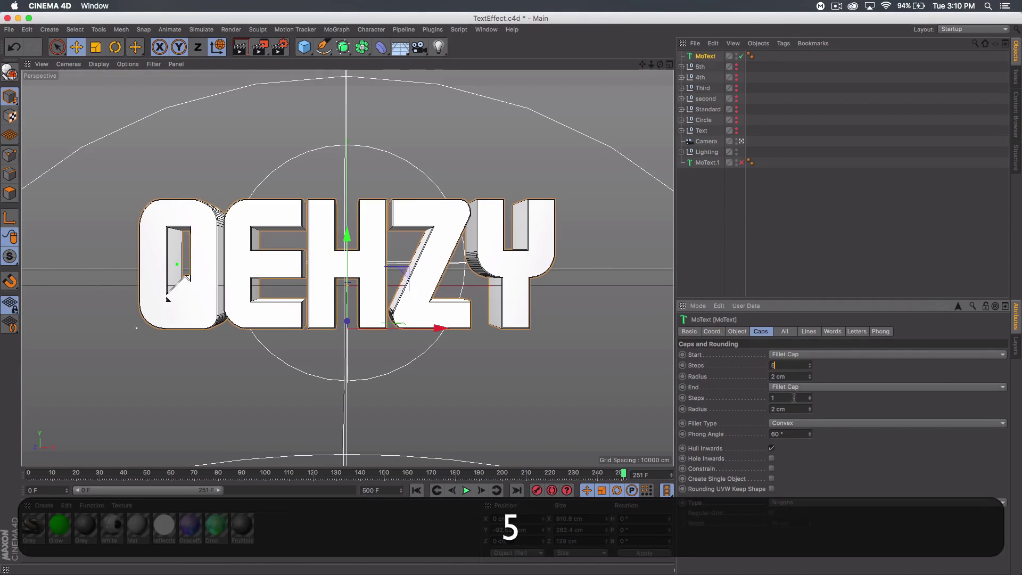
{"action": "double_click", "coordinate": [794, 397]}
{"action": "type", "text": "5"}
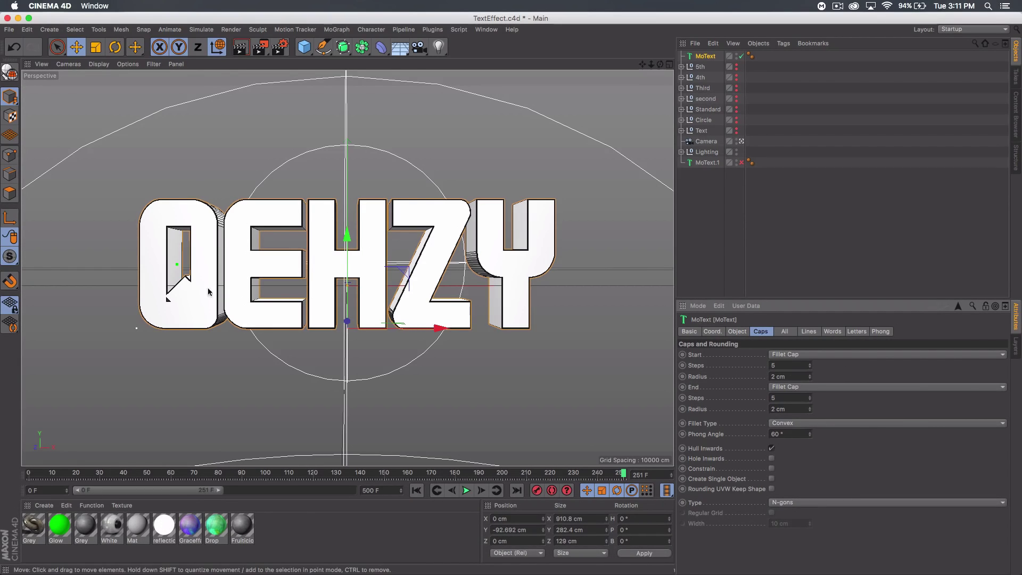
{"action": "left_click", "coordinate": [99, 64]}
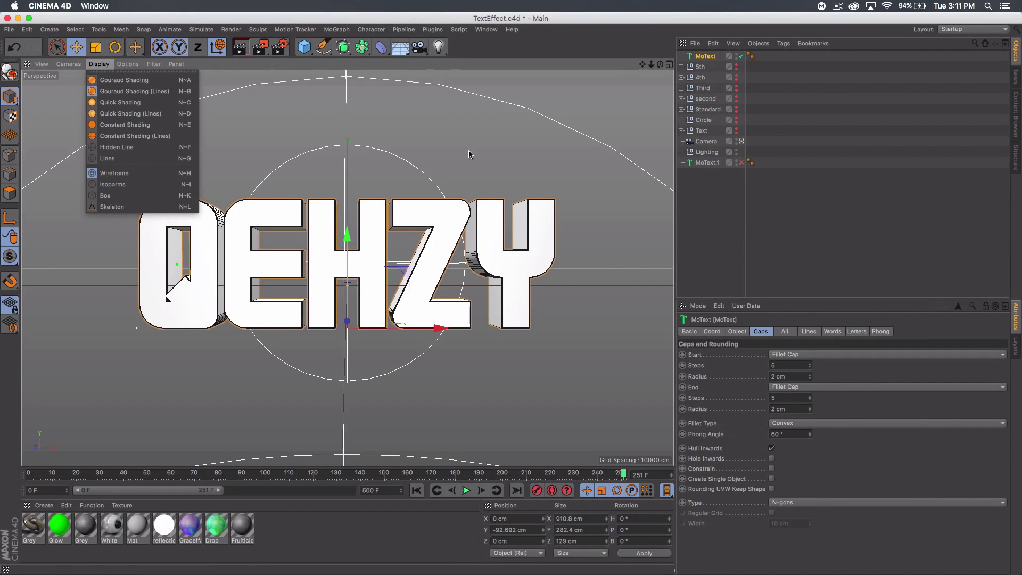
{"action": "left_click", "coordinate": [848, 430]}
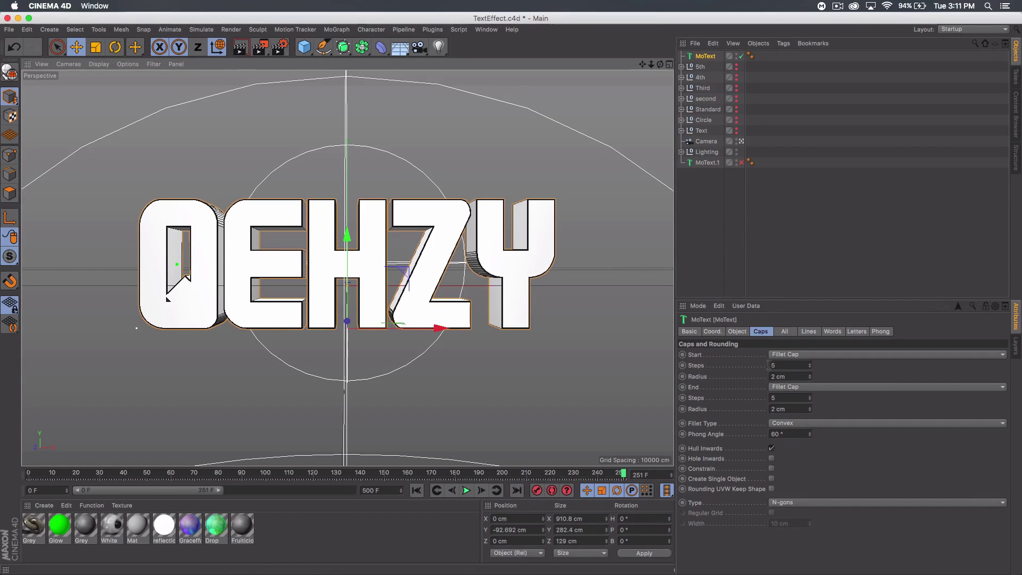
- Set the cap type to Triangles with a regular grid 33 cm wide
{"action": "left_click", "coordinate": [798, 503]}
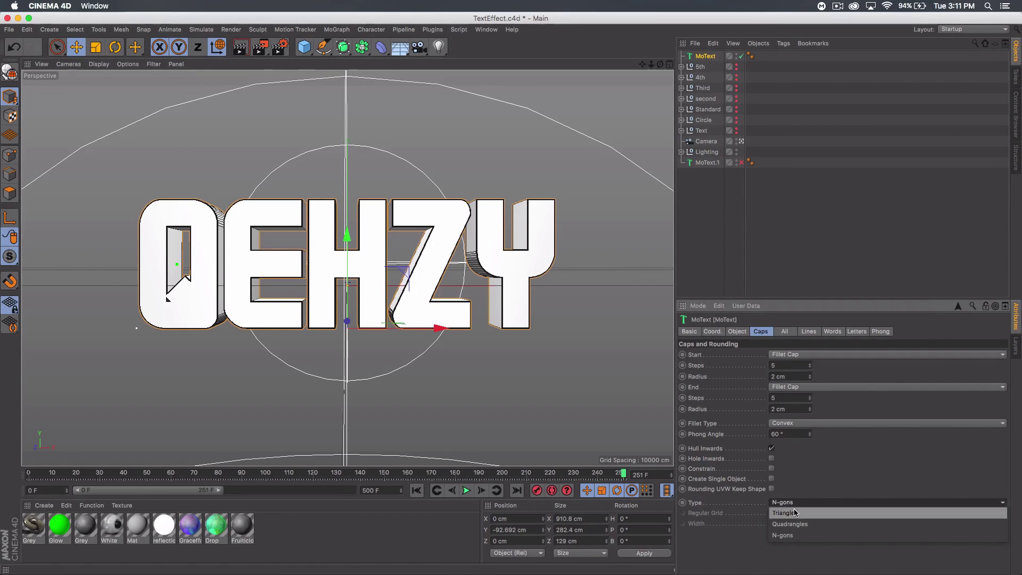
{"action": "left_click", "coordinate": [787, 514]}
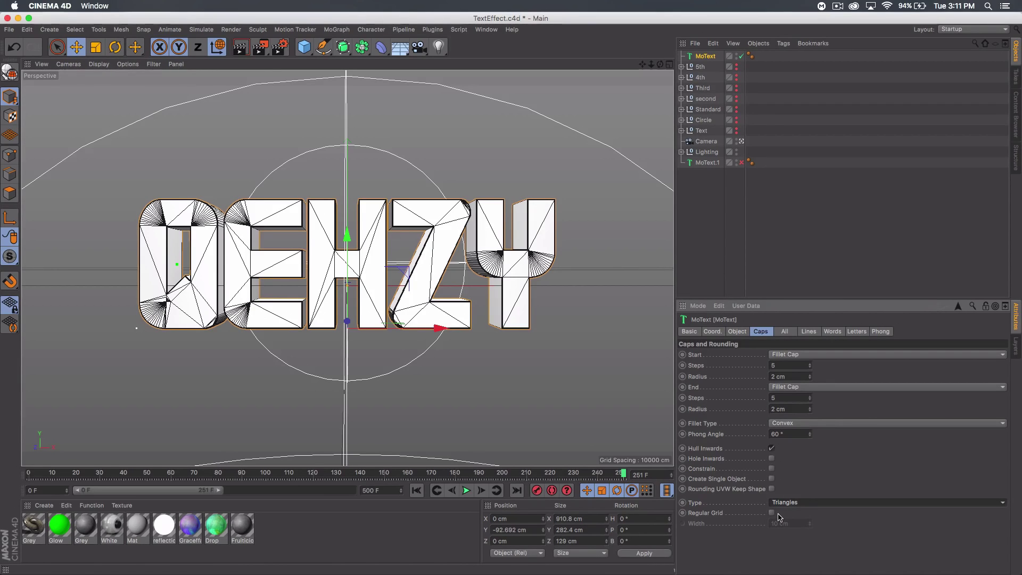
{"action": "left_click", "coordinate": [771, 513]}
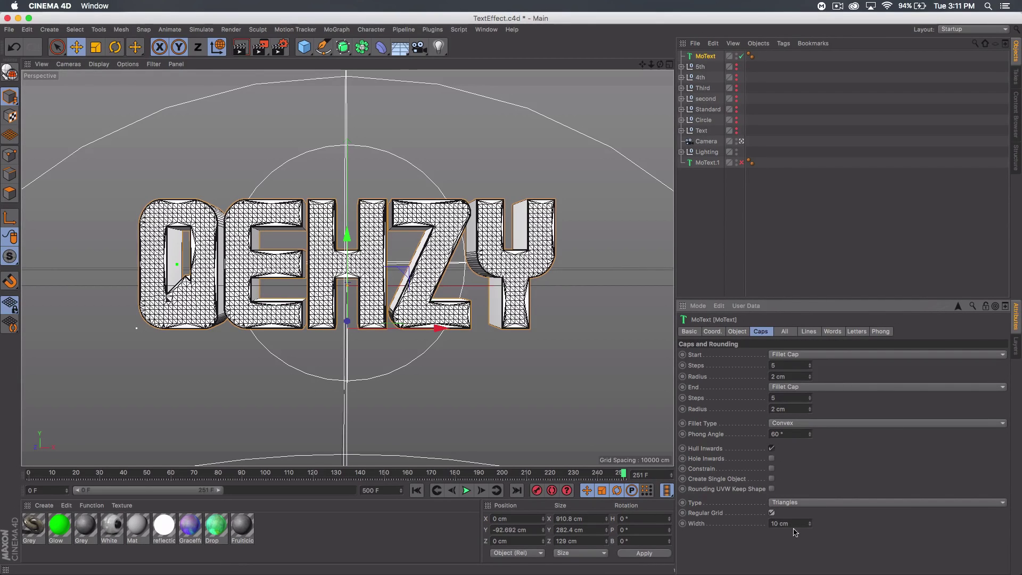
{"action": "left_click_drag", "start_coordinate": [810, 528], "coordinate": [828, 517]}
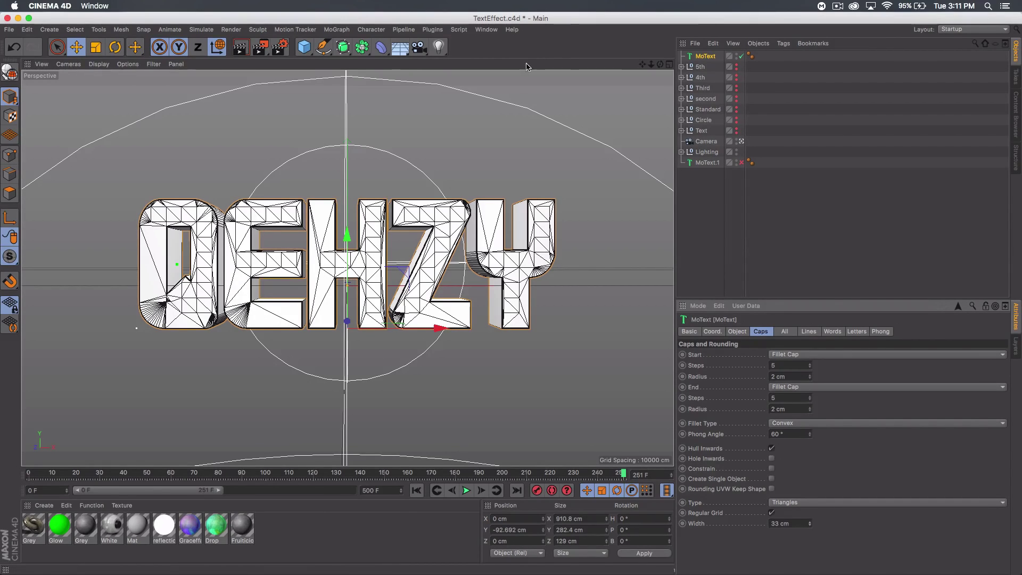
- Add a Random effector to the MoText with position variation of 6 cm on X, 7 cm on Y and 5 cm on Z
{"action": "left_click", "coordinate": [337, 30]}
{"action": "mouse_move", "coordinate": [362, 46]}
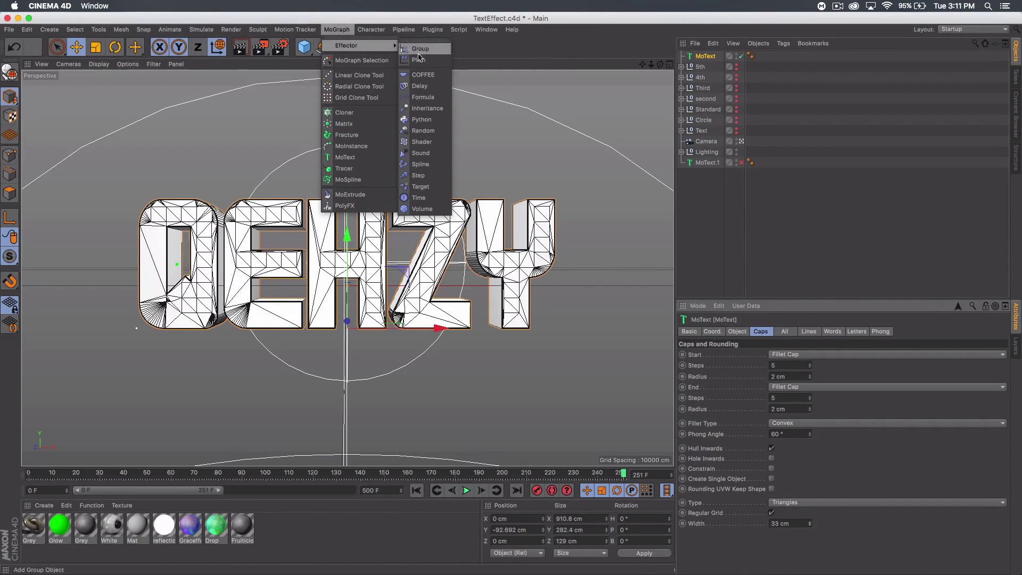
{"action": "left_click", "coordinate": [426, 130]}
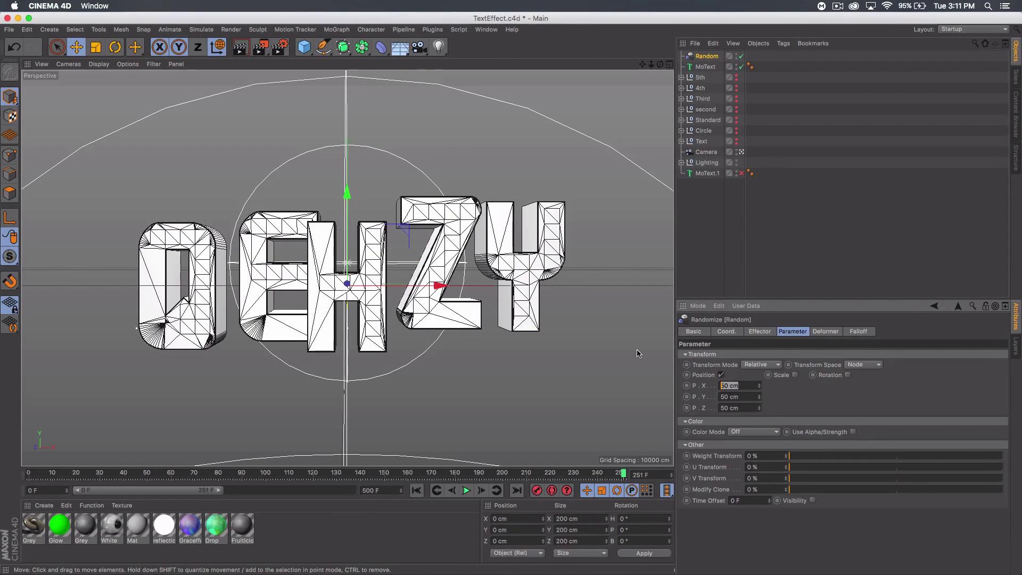
{"action": "type", "text": "6"}
{"action": "key", "text": "Tab"}
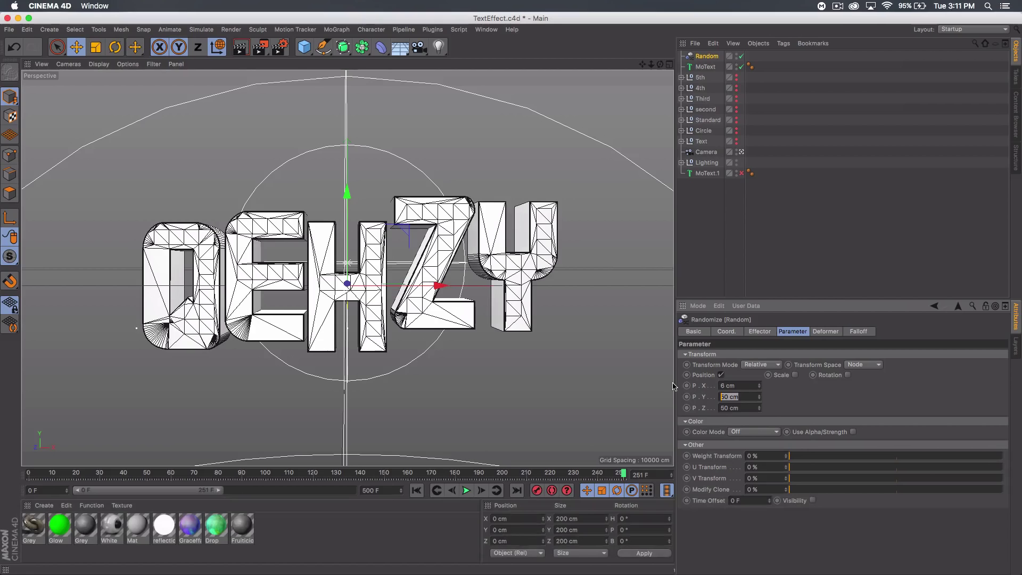
{"action": "type", "text": "7"}
{"action": "key", "text": "Tab"}
{"action": "type", "text": "5"}
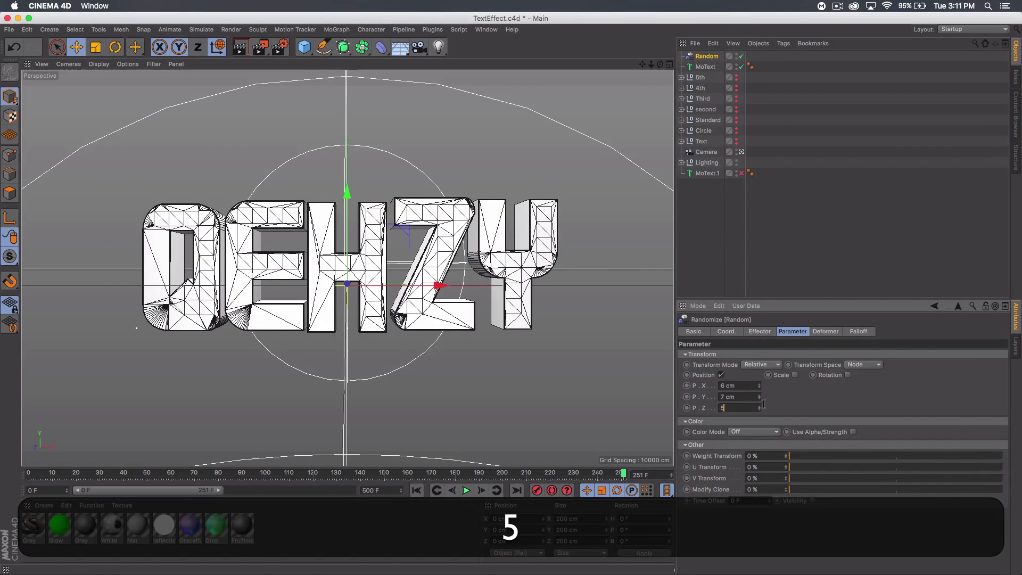
{"action": "left_click", "coordinate": [805, 396]}
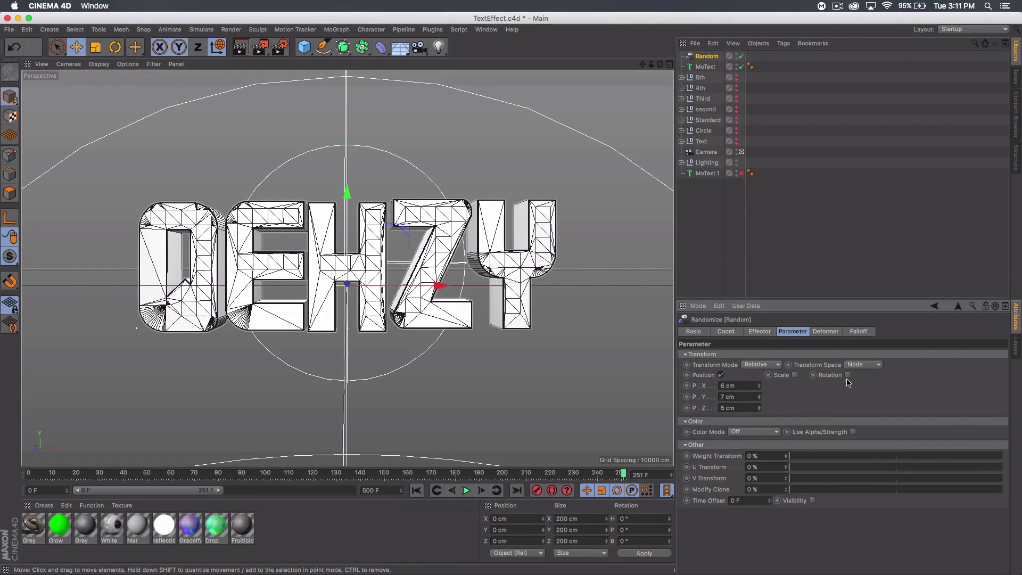
- Enable rotation on the Random effector with H -10°, P -15° and B 6°
{"action": "left_click", "coordinate": [847, 375]}
{"action": "left_click_drag", "start_coordinate": [886, 387], "coordinate": [886, 407]}
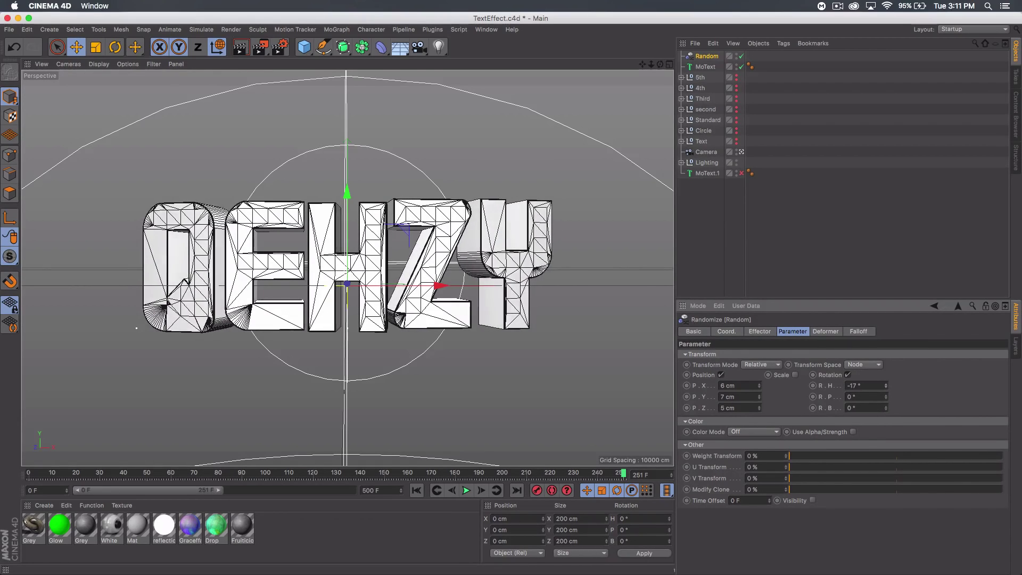
{"action": "left_click", "coordinate": [874, 385]}
{"action": "type", "text": "-30"}
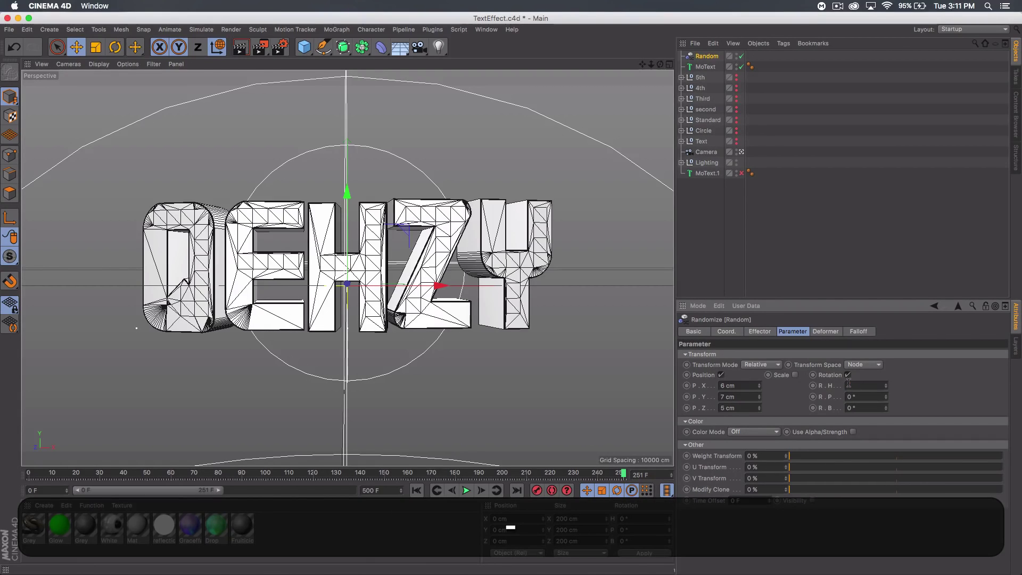
{"action": "key", "text": "Return"}
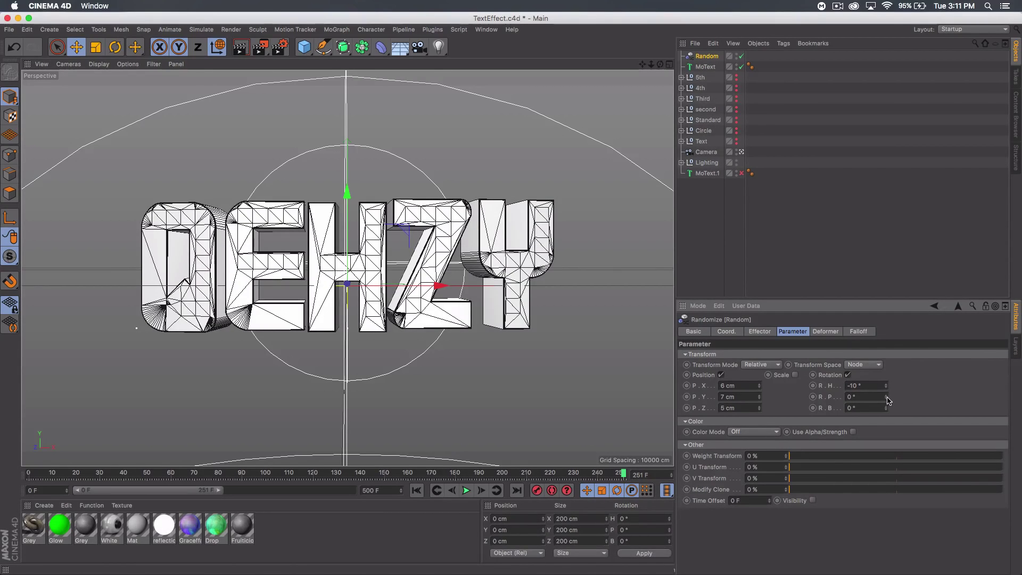
{"action": "mouse_move", "coordinate": [887, 399]}
{"action": "left_mouse_down"}
{"action": "mouse_move", "coordinate": [886, 417]}
{"action": "mouse_move", "coordinate": [887, 407]}
{"action": "left_mouse_up"}
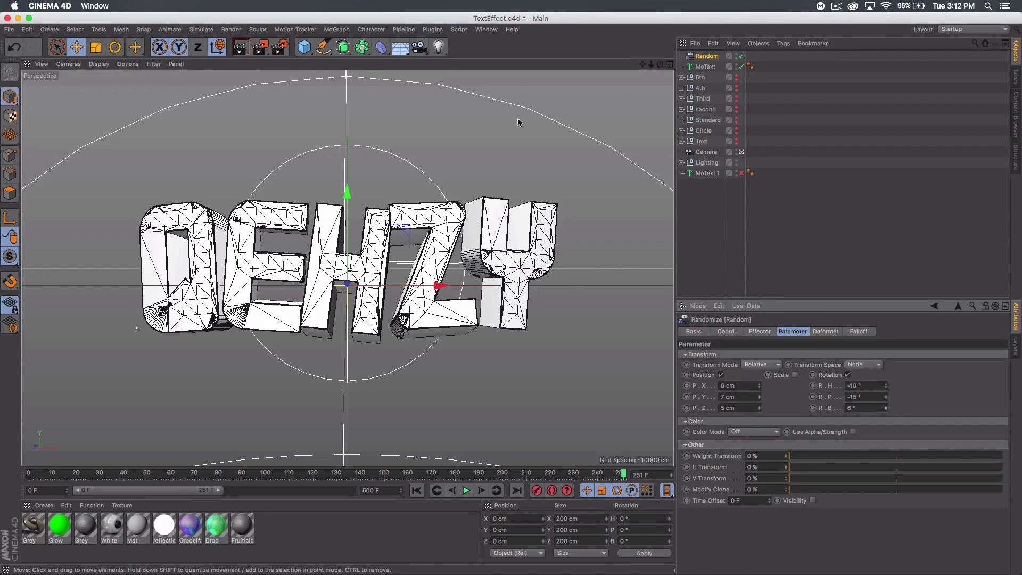
- Move the Random effector below the MoText in the hierarchy and apply the Fruiticious material to the MoText
{"action": "left_click_drag", "start_coordinate": [708, 55], "coordinate": [708, 71]}
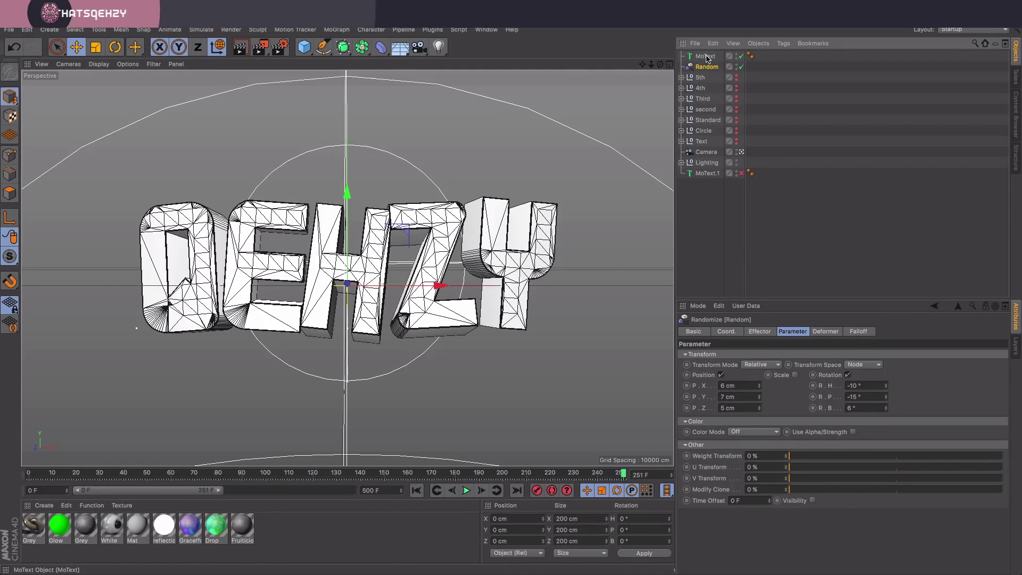
{"action": "left_click", "coordinate": [704, 56]}
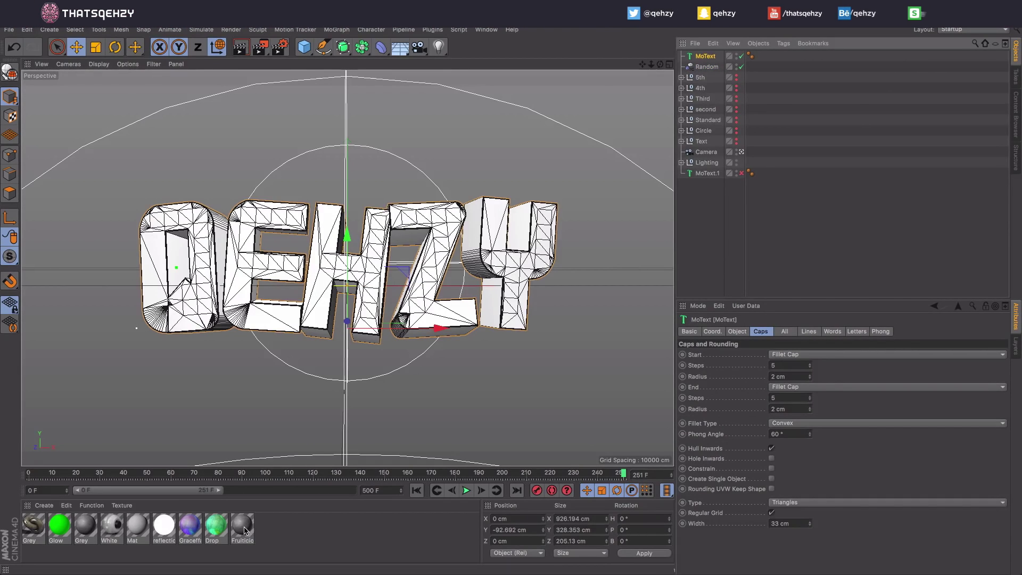
{"action": "mouse_move", "coordinate": [705, 56]}
{"action": "left_mouse_down"}
{"action": "mouse_move", "coordinate": [734, 87]}
{"action": "mouse_move", "coordinate": [704, 56]}
{"action": "left_mouse_up"}
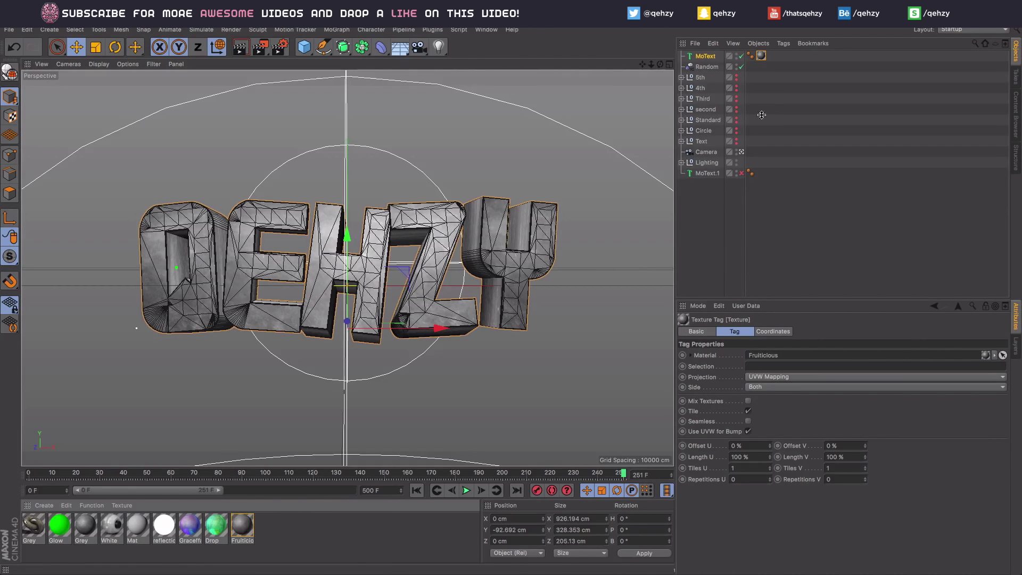
- Duplicate the textured MoText and disable the original
{"action": "left_click", "coordinate": [706, 57]}
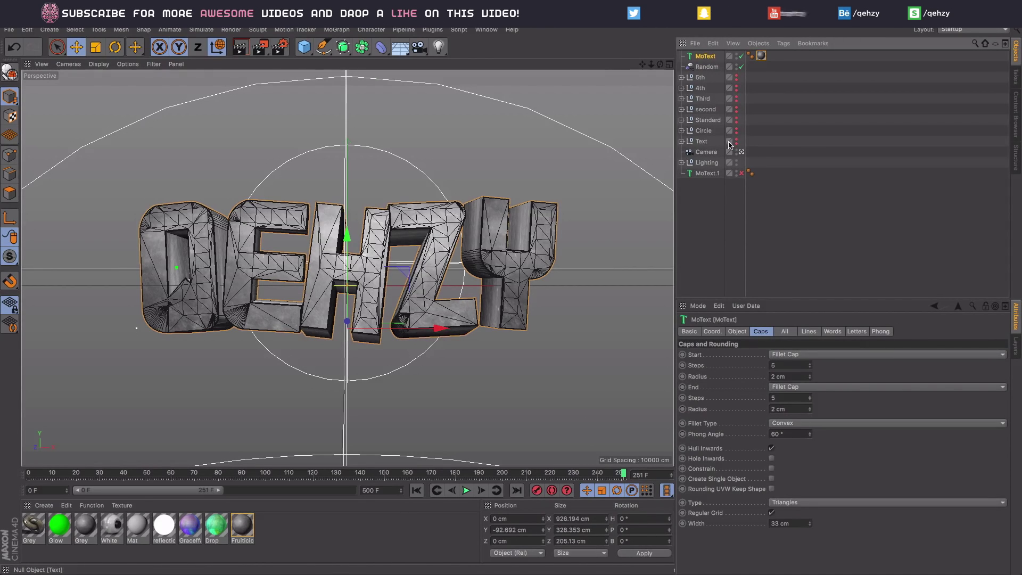
{"action": "key", "text": "super+c"}
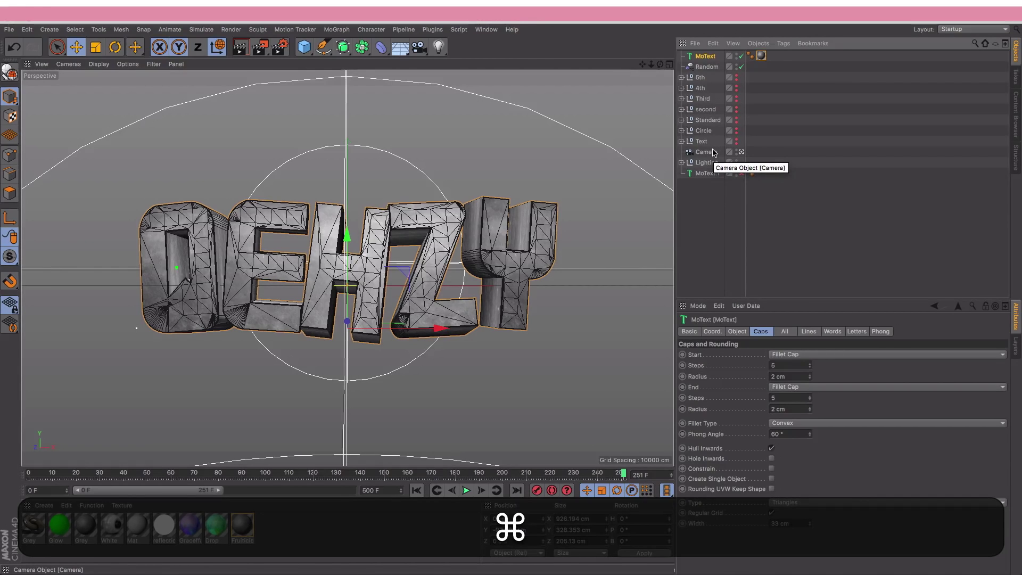
{"action": "key", "text": "super+c"}
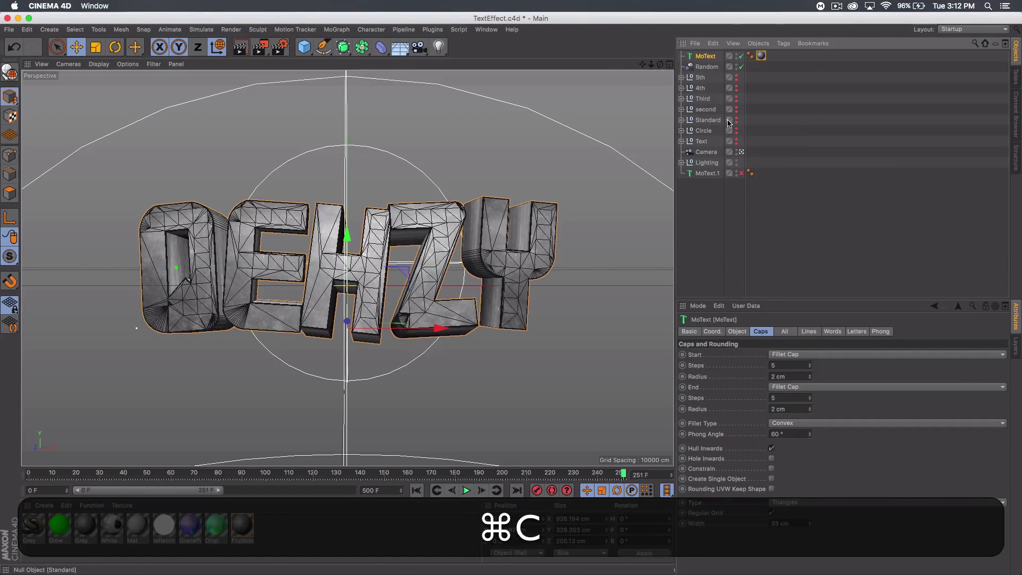
{"action": "key", "text": "super+v"}
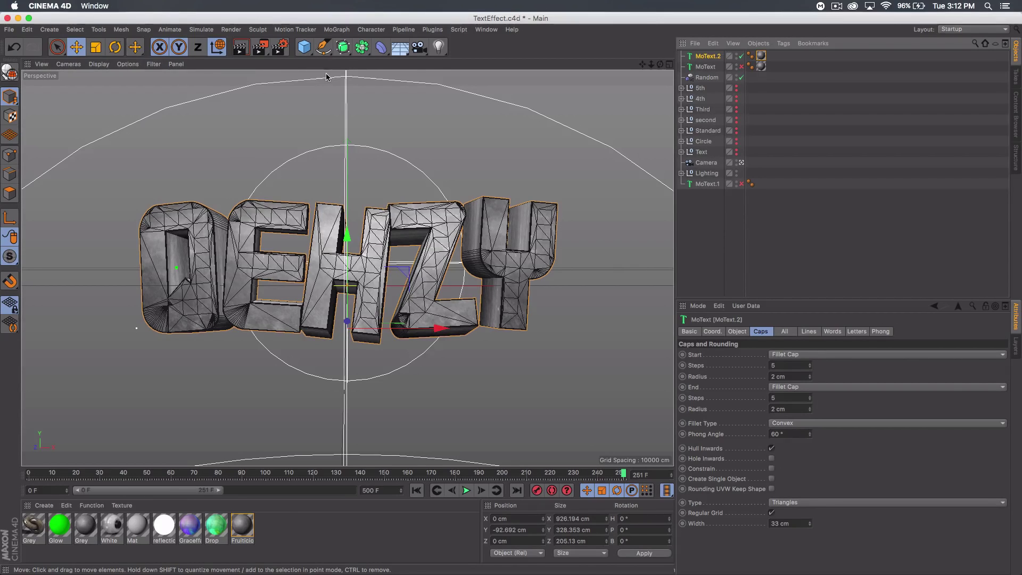
- Add a PolyFX object and make it a child of the duplicated MoText
{"action": "left_click", "coordinate": [336, 30]}
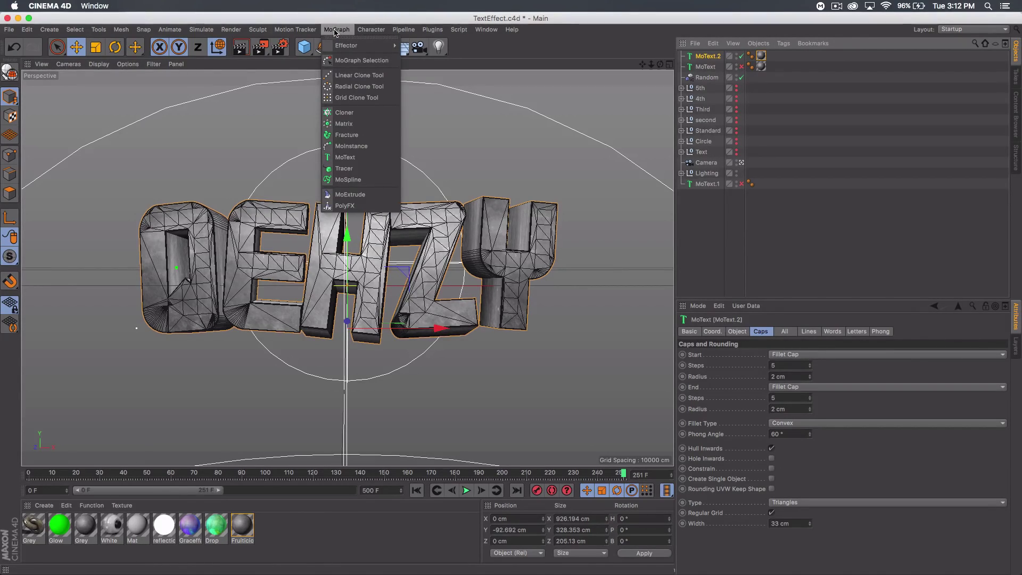
{"action": "left_click", "coordinate": [344, 205]}
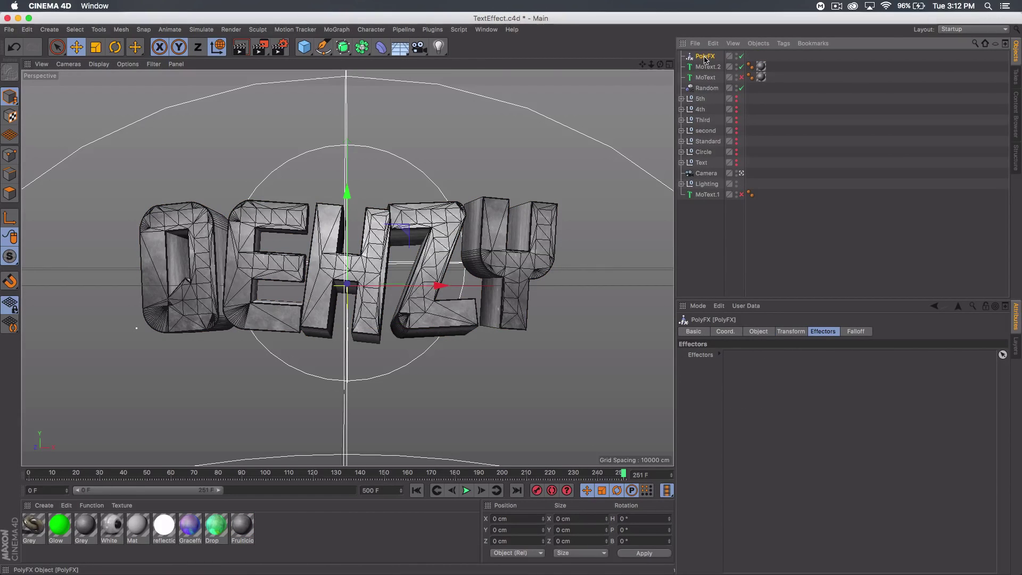
{"action": "left_click_drag", "start_coordinate": [705, 58], "coordinate": [708, 68]}
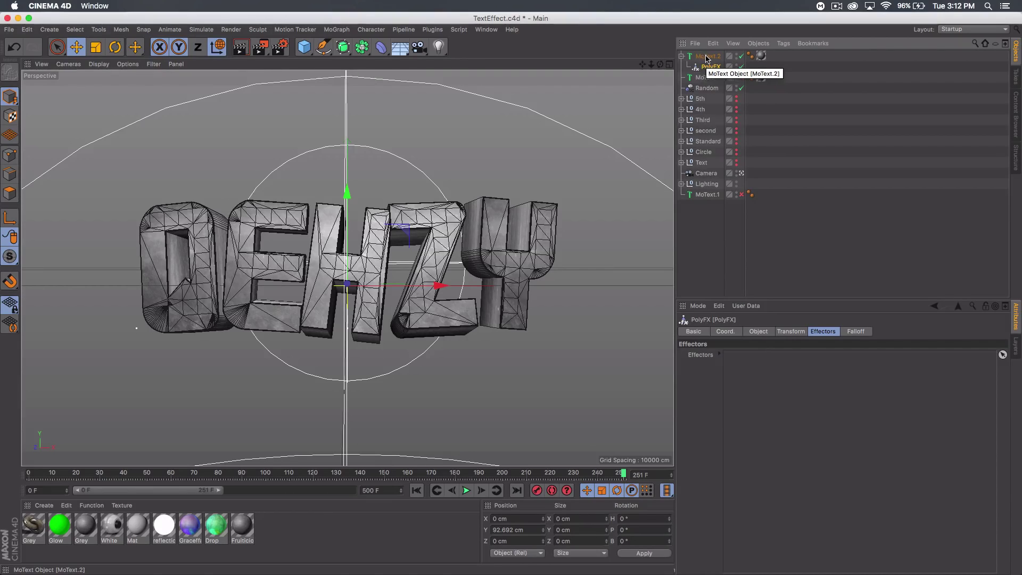
- Add a Cloner and place the duplicated MoText with its PolyFX inside it
{"action": "left_click", "coordinate": [710, 59]}
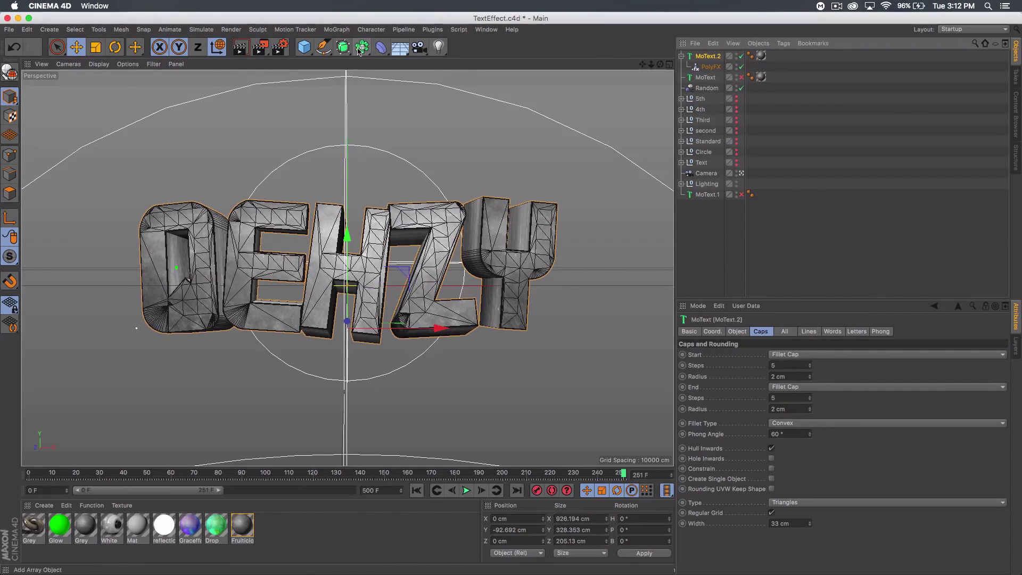
{"action": "left_click", "coordinate": [336, 29]}
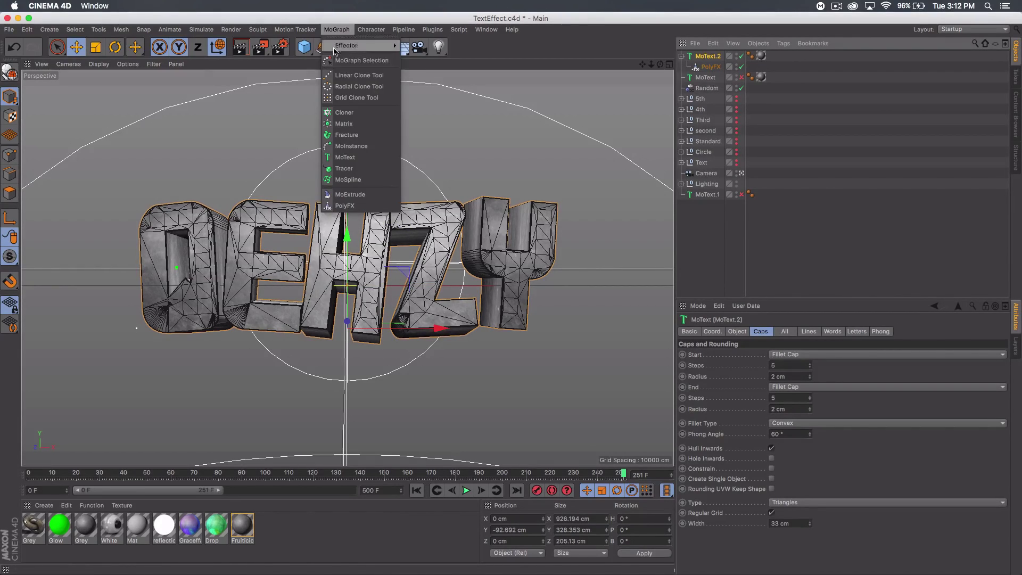
{"action": "left_click", "coordinate": [344, 113]}
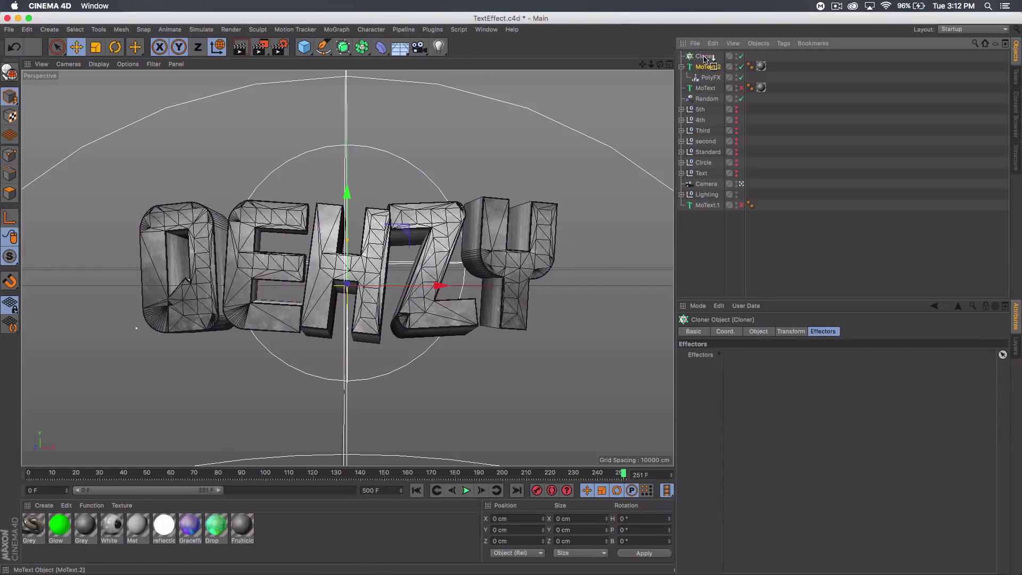
{"action": "left_click_drag", "start_coordinate": [706, 58], "coordinate": [704, 56]}
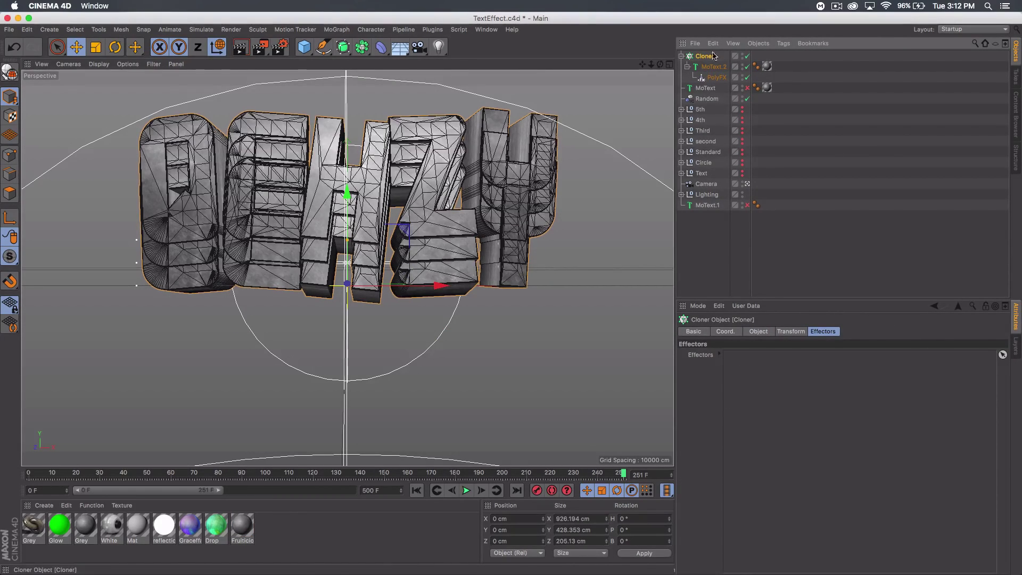
- Set the Cloner's count to 1 and move it down to about -54.5 cm on Y
{"action": "left_click", "coordinate": [759, 331]}
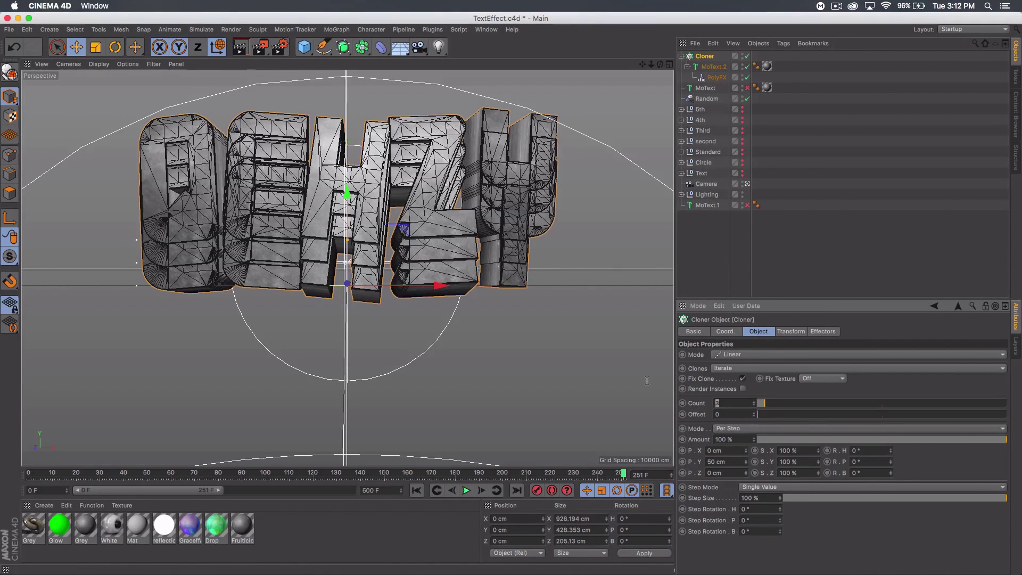
{"action": "type", "text": "1"}
{"action": "key", "text": "Return"}
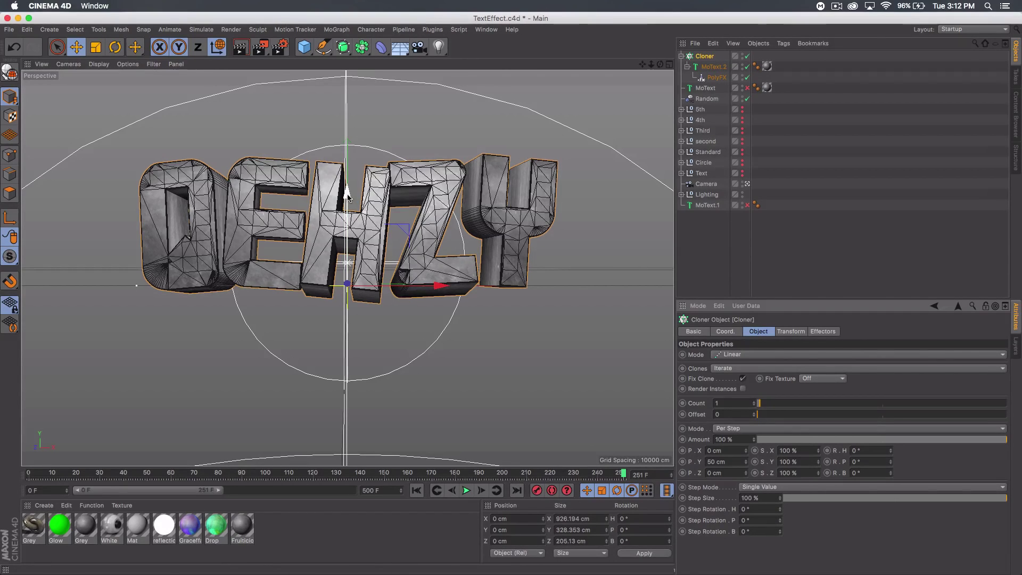
{"action": "left_click_drag", "start_coordinate": [347, 201], "coordinate": [347, 225]}
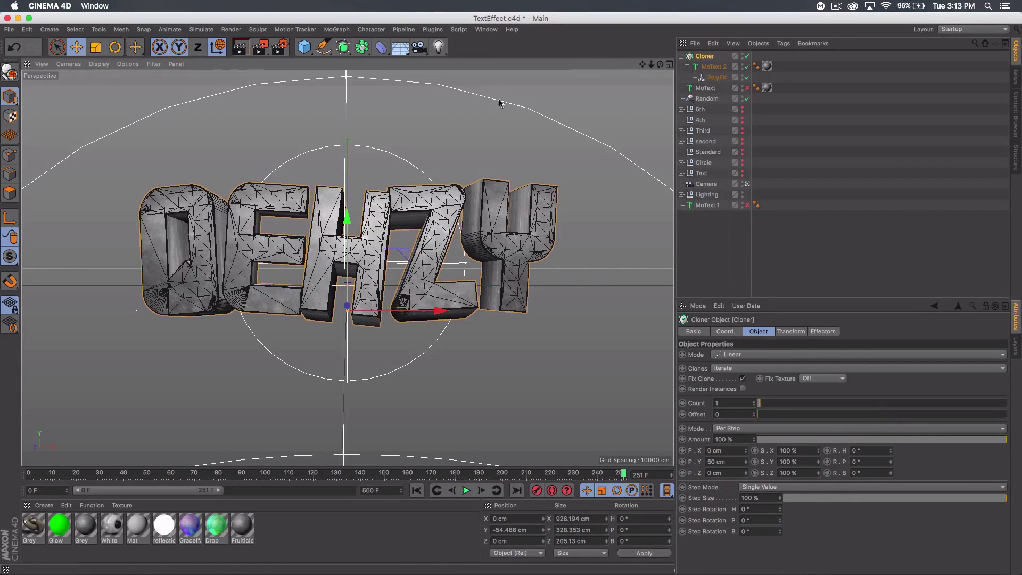
- Add a Cloth Surface object and nest the Cloner inside it
{"action": "left_click", "coordinate": [202, 29]}
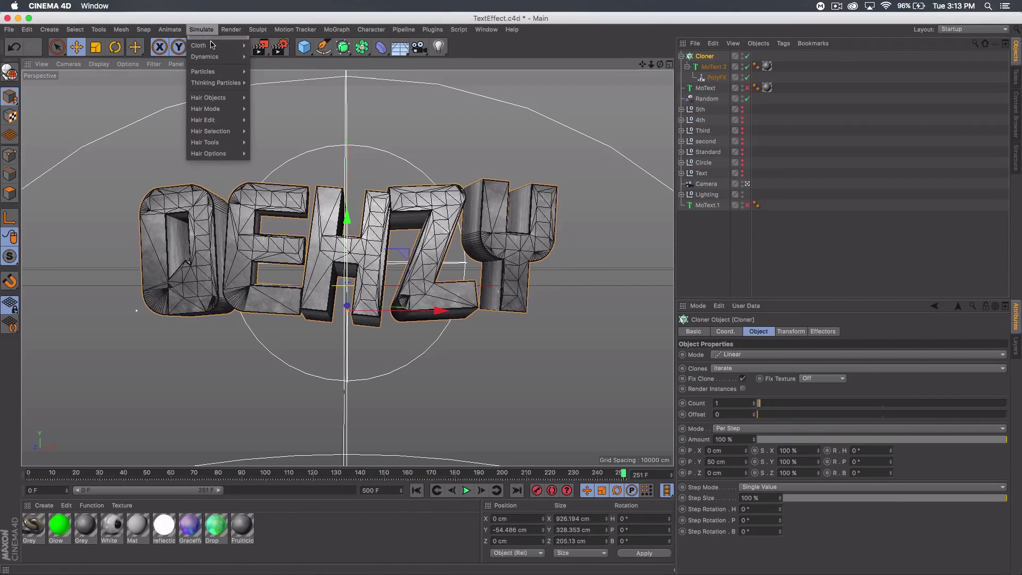
{"action": "mouse_move", "coordinate": [212, 45]}
{"action": "left_click", "coordinate": [273, 46]}
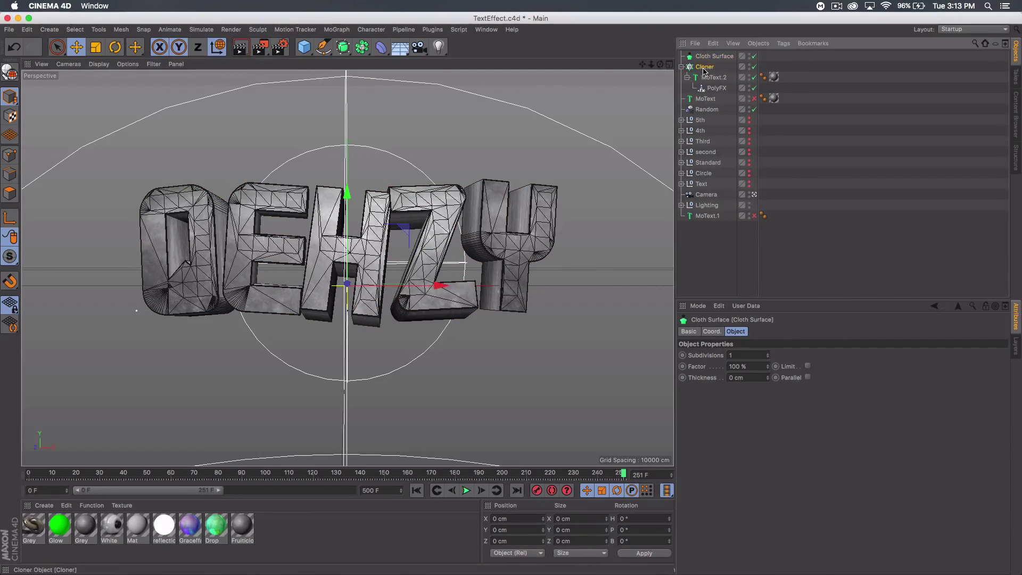
{"action": "left_click_drag", "start_coordinate": [704, 70], "coordinate": [712, 59]}
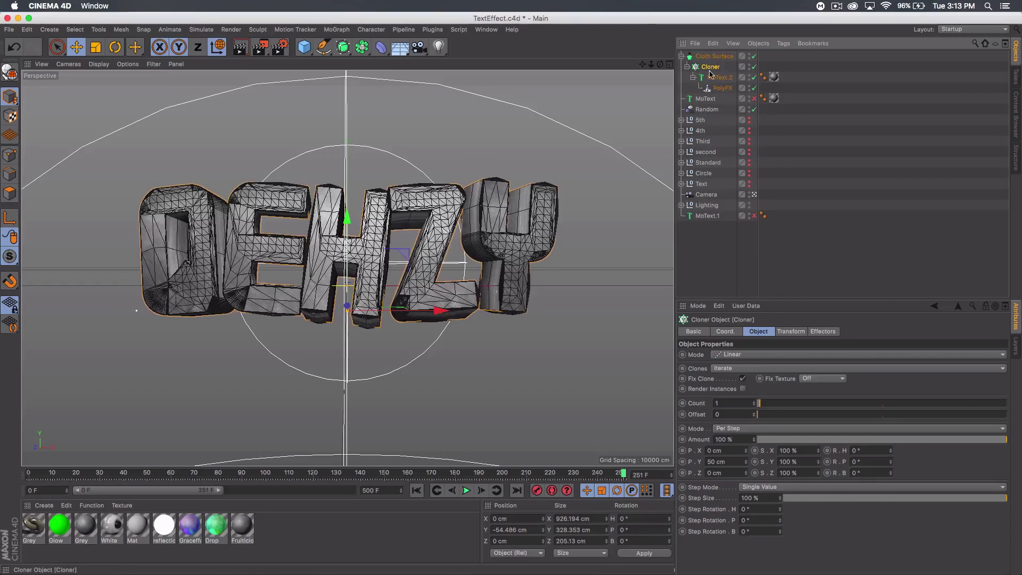
- Set the Cloth Surface to 0 subdivisions and a thickness of 2 cm
{"action": "left_click", "coordinate": [717, 57]}
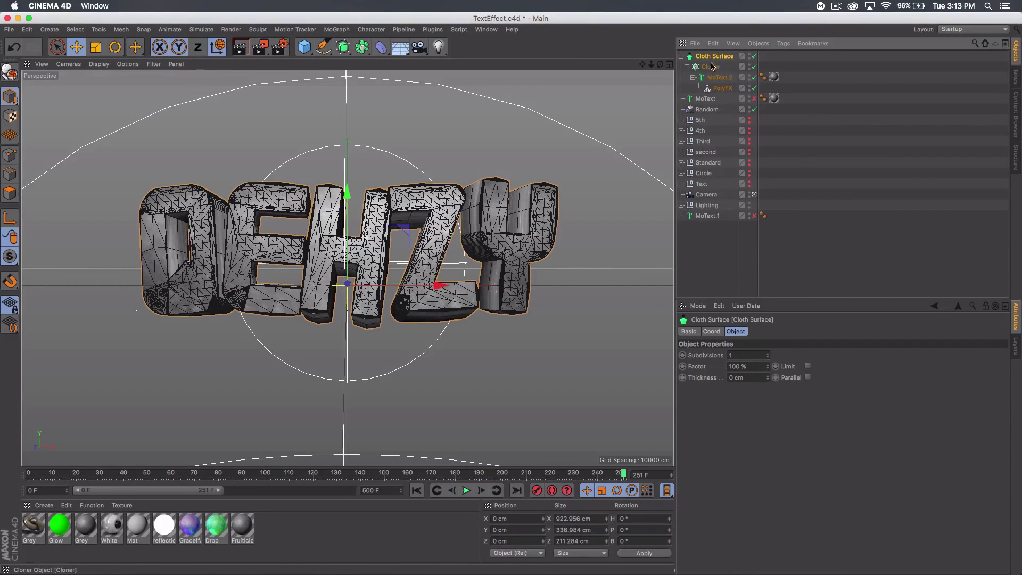
{"action": "left_click", "coordinate": [746, 355]}
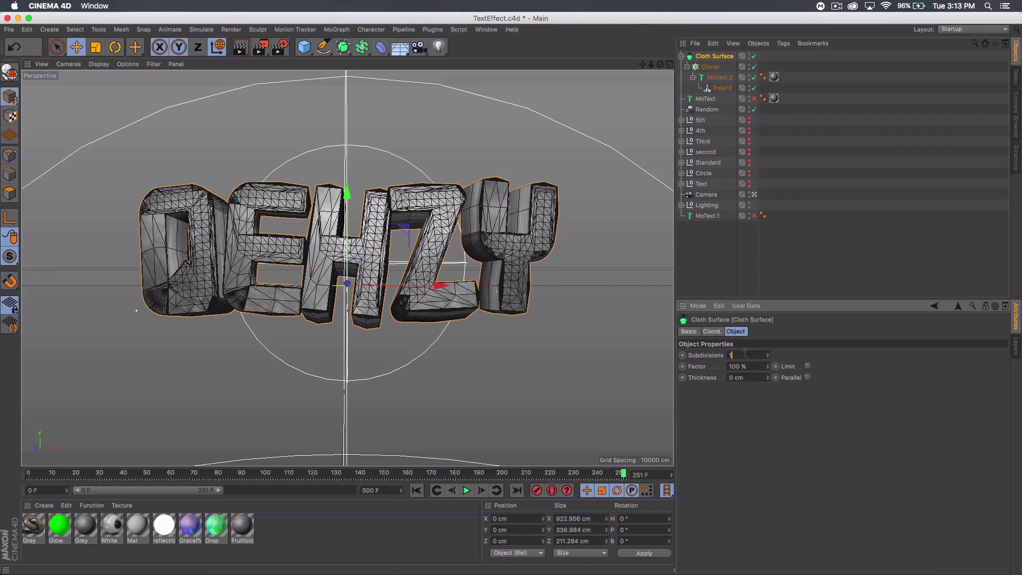
{"action": "type", "text": "0"}
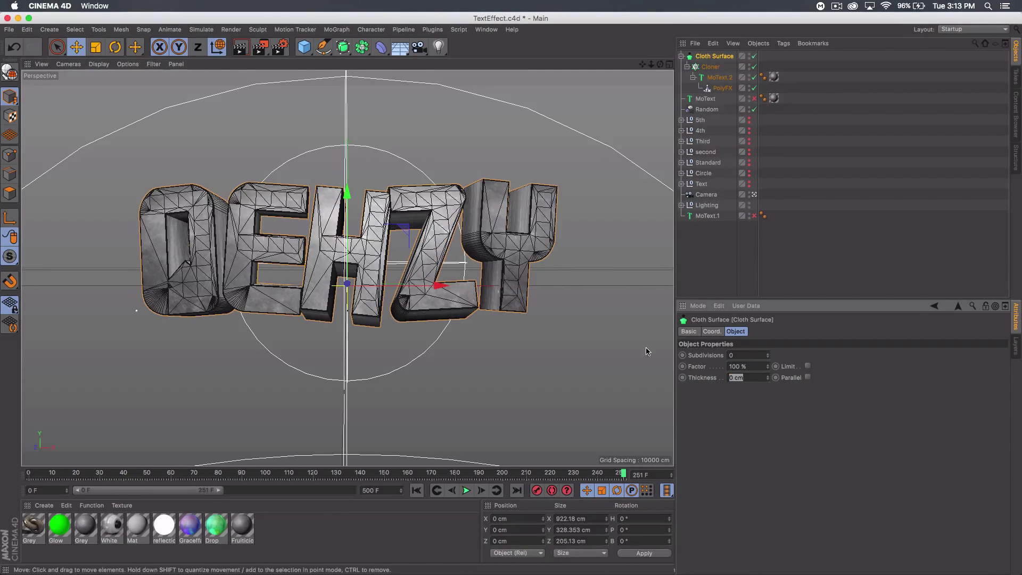
{"action": "type", "text": "2"}
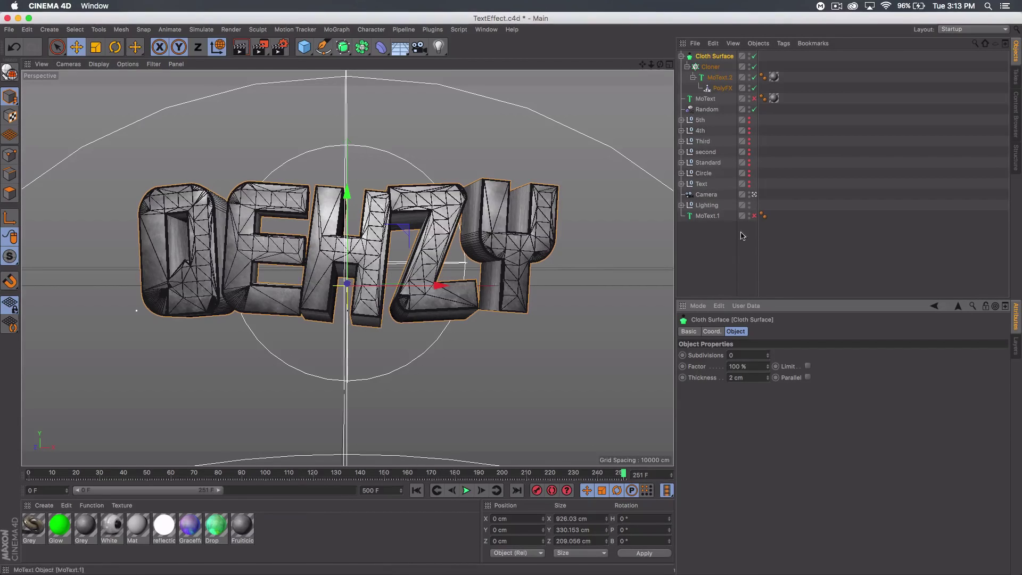
- Add a Plain effector to the PolyFX inside the duplicated MoText, undoing any trial move of the effector
{"action": "left_click", "coordinate": [728, 269]}
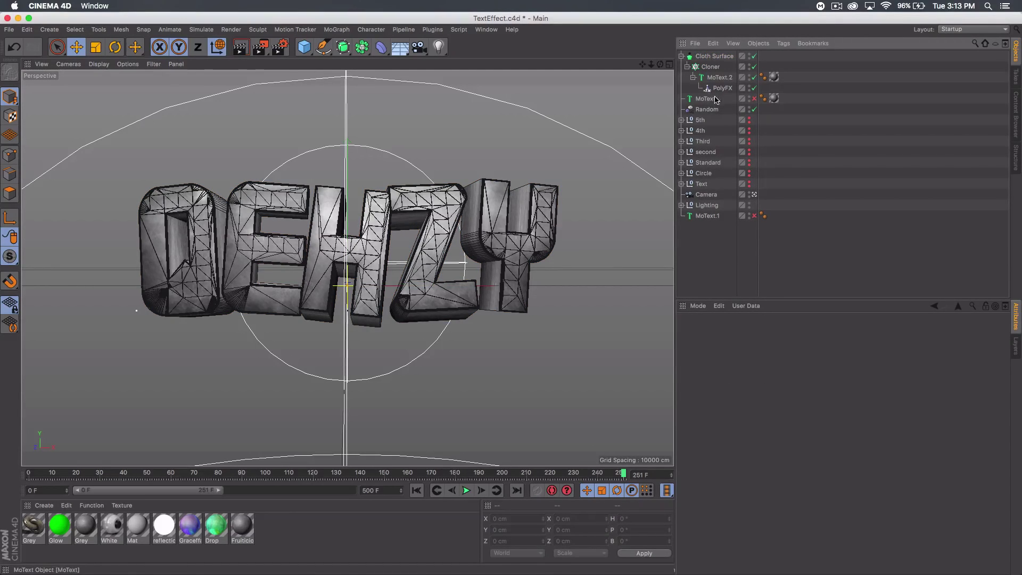
{"action": "left_click", "coordinate": [723, 88]}
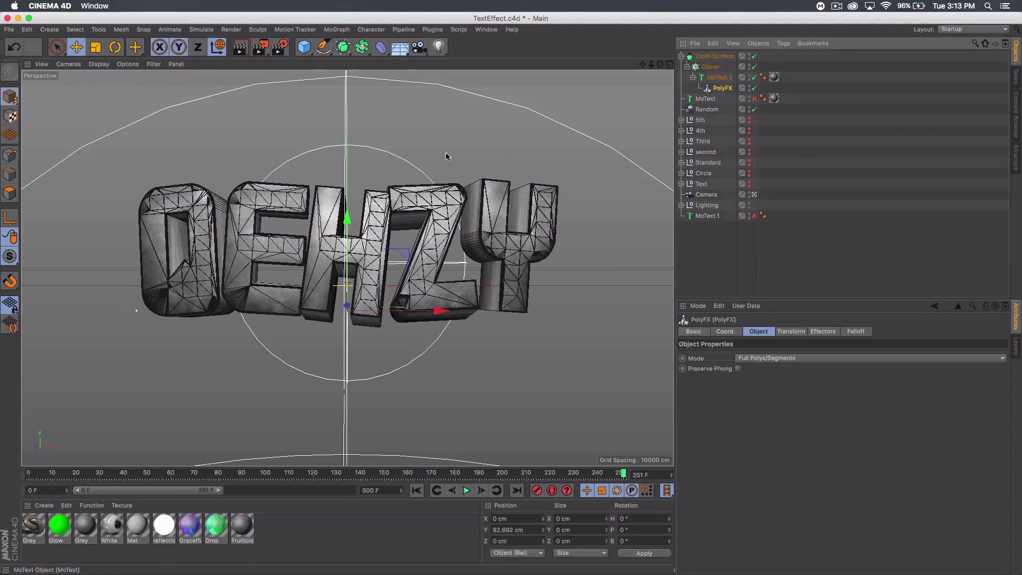
{"action": "left_click", "coordinate": [336, 29]}
{"action": "mouse_move", "coordinate": [343, 47]}
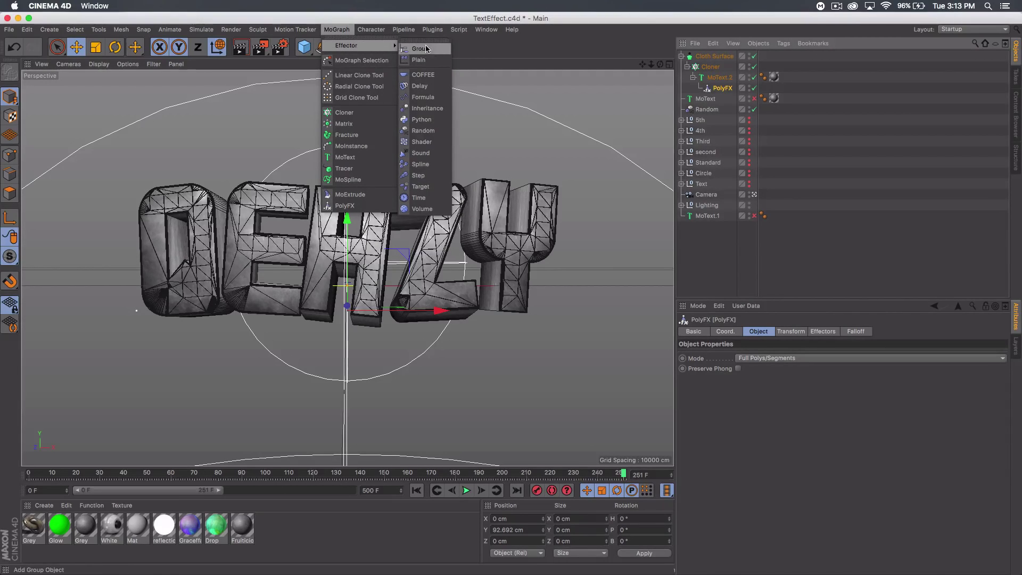
{"action": "left_click", "coordinate": [419, 60]}
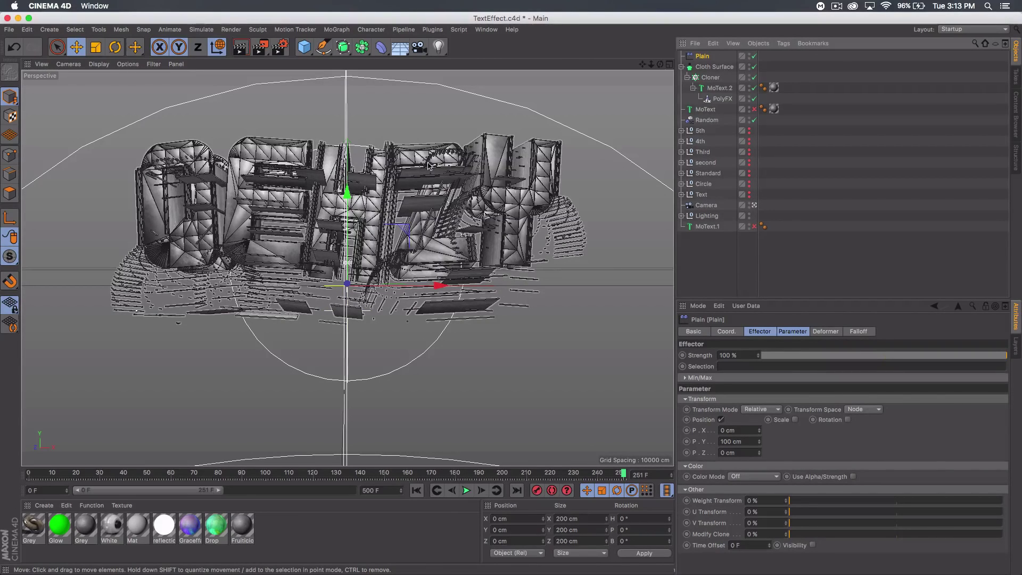
{"action": "left_click_drag", "start_coordinate": [354, 198], "coordinate": [355, 158]}
{"action": "key", "text": "super+z"}
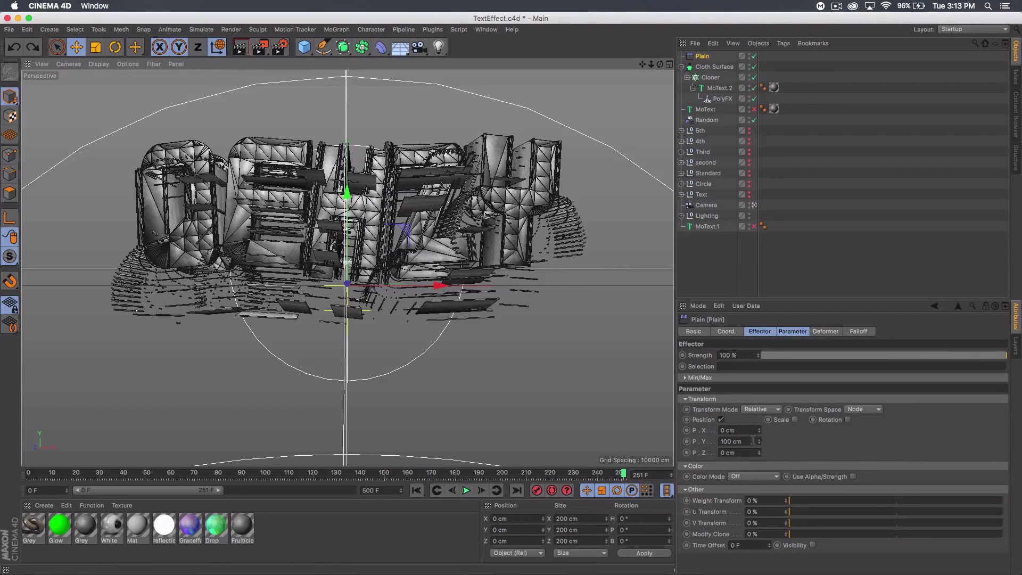
- Set the Plain effector's position offset to 0 cm on Y and -42 cm on Z, and preview-render the view
{"action": "left_click", "coordinate": [794, 331]}
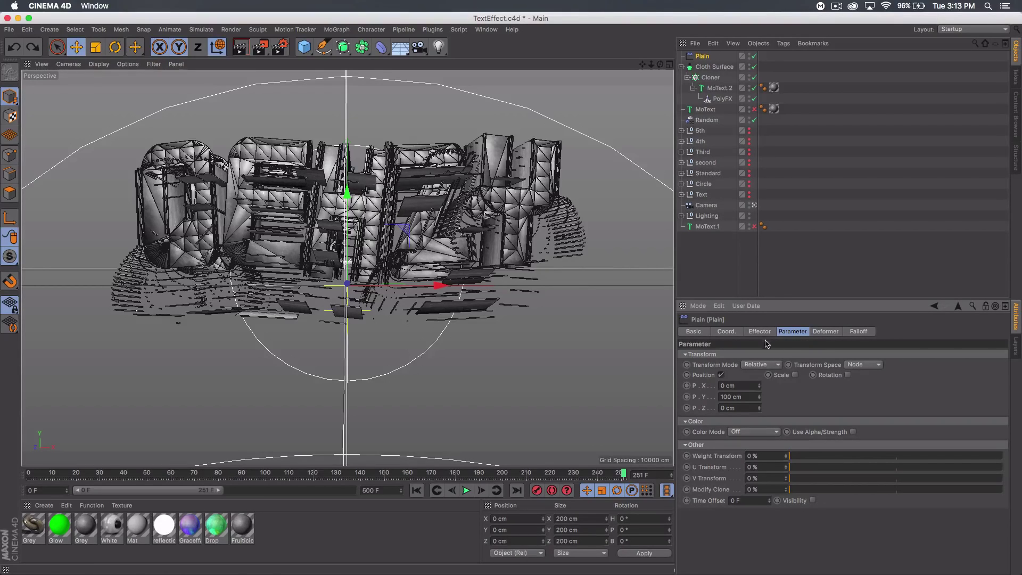
{"action": "left_click", "coordinate": [737, 397]}
{"action": "type", "text": "0"}
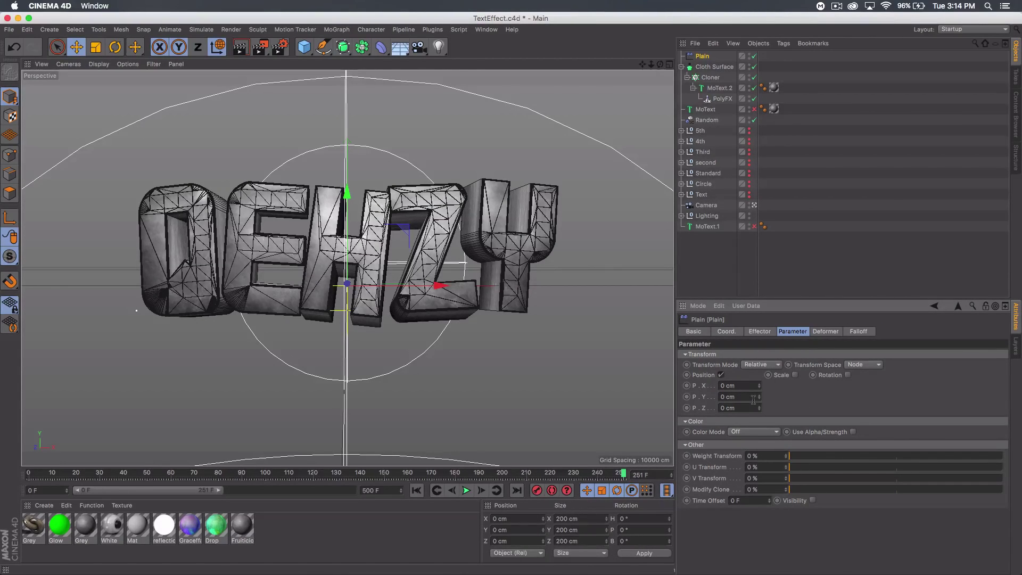
{"action": "left_click_drag", "start_coordinate": [760, 409], "coordinate": [760, 429]}
{"action": "left_click", "coordinate": [245, 53]}
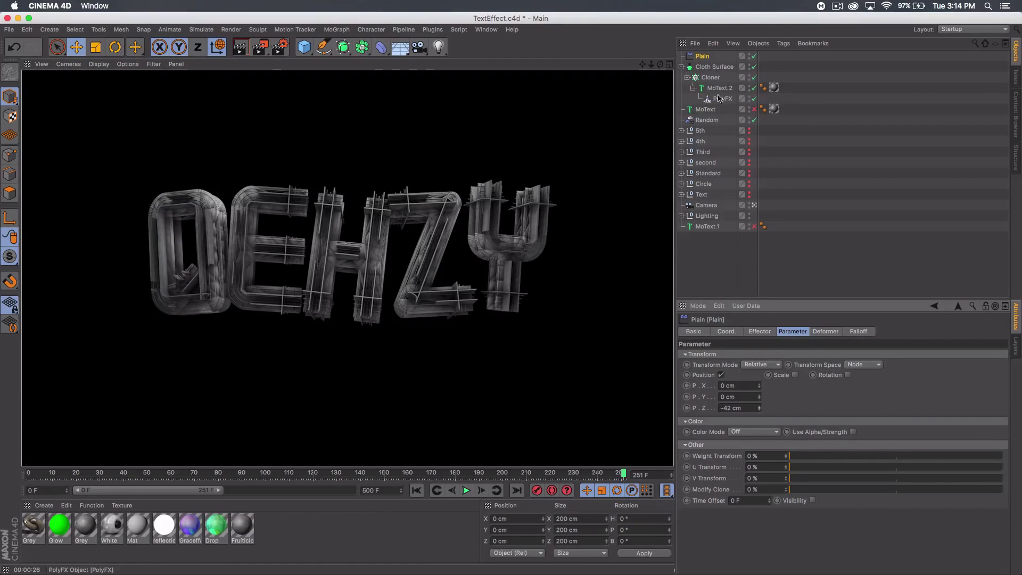
- Re-enable the original MoText and raise it to about -59.2 cm on Y to line up with the PolyFX text
{"action": "left_click", "coordinate": [706, 109]}
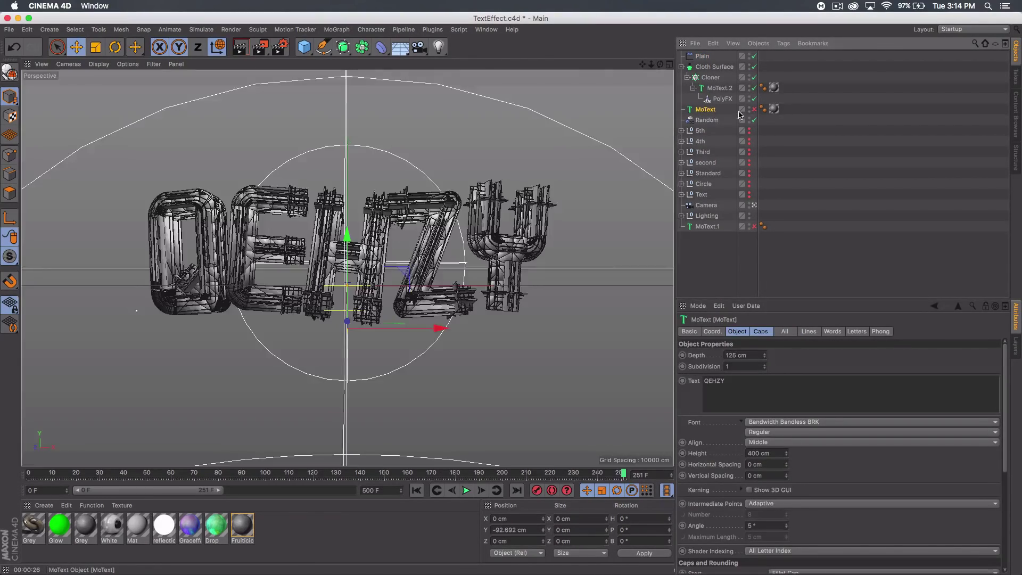
{"action": "left_click", "coordinate": [754, 109]}
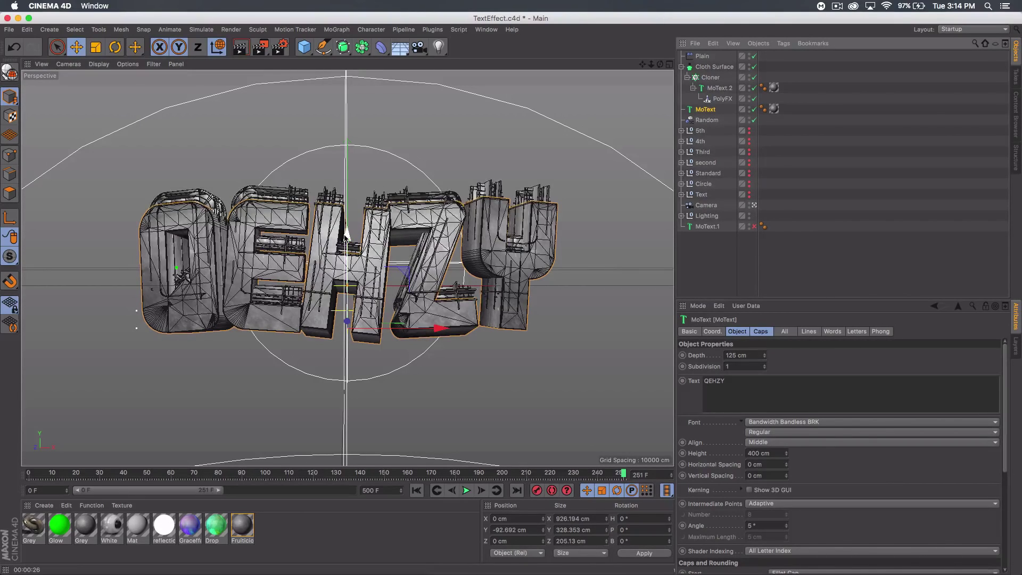
{"action": "left_click_drag", "start_coordinate": [345, 237], "coordinate": [351, 222]}
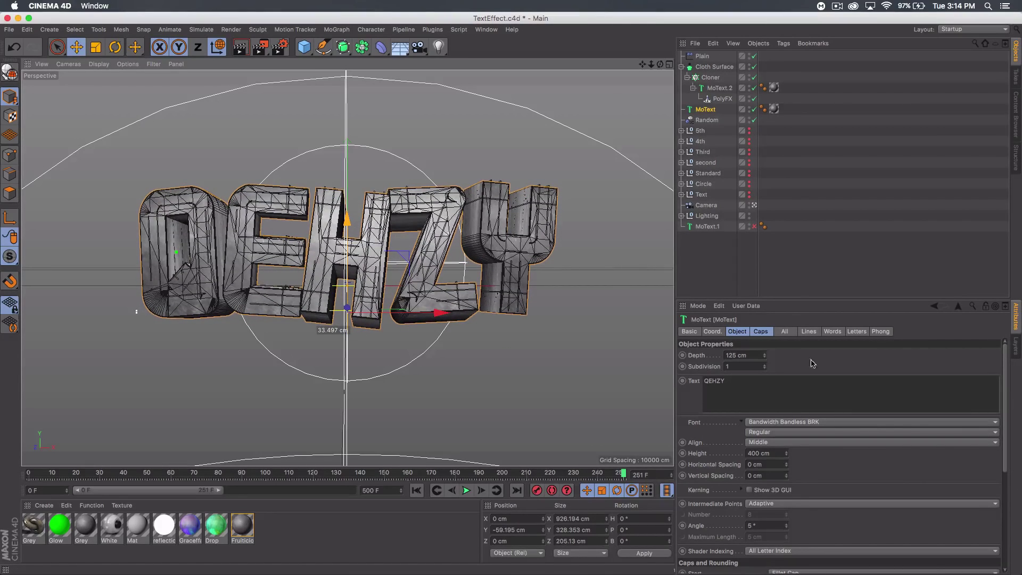
- Leave the scene camera's view and move the original MoText along its depth to about 8.8 cm on Z
{"action": "left_click", "coordinate": [754, 205]}
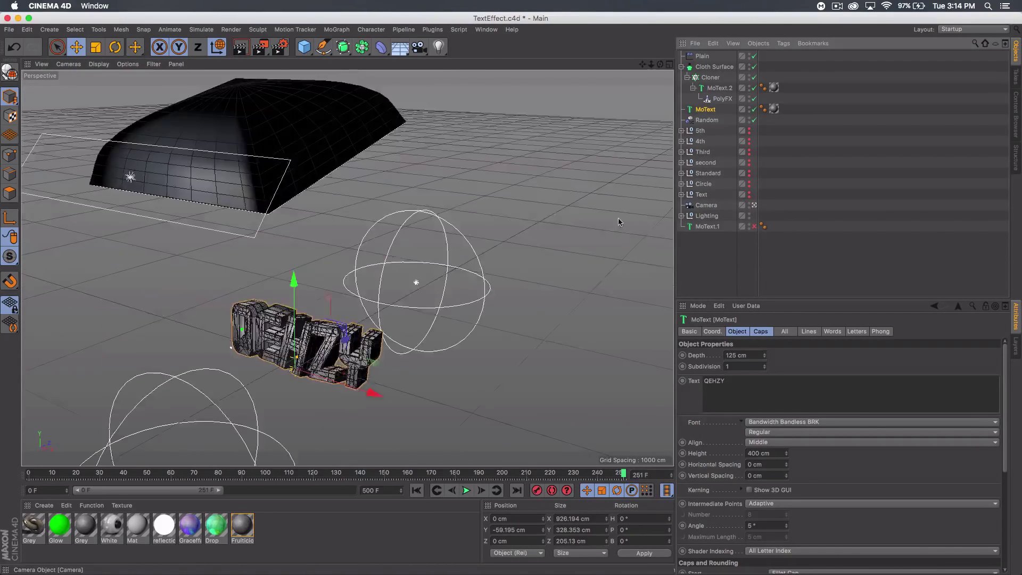
{"action": "scroll", "coordinate": [620, 222], "scroll_direction": "up", "scroll_amount": 3}
{"action": "scroll", "coordinate": [347, 269], "scroll_direction": "up", "scroll_amount": 5}
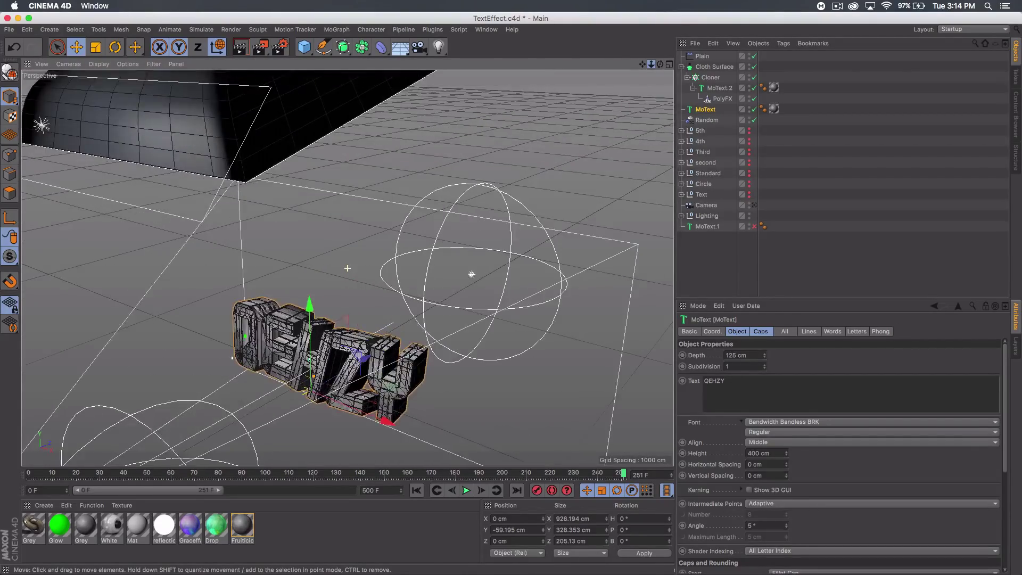
{"action": "scroll", "coordinate": [348, 268], "scroll_direction": "up", "scroll_amount": 5}
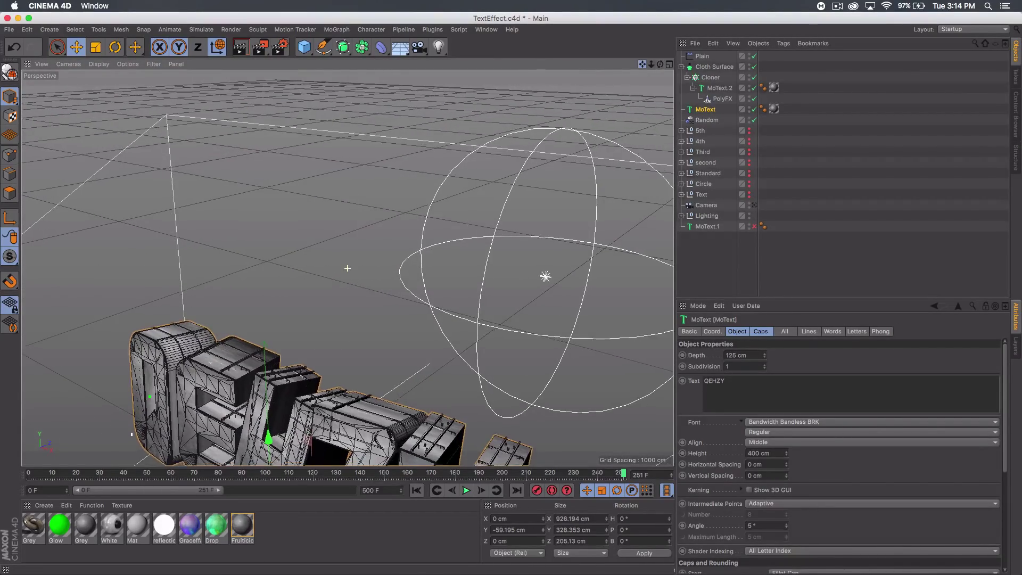
{"action": "scroll", "coordinate": [348, 268], "scroll_direction": "up", "scroll_amount": 5}
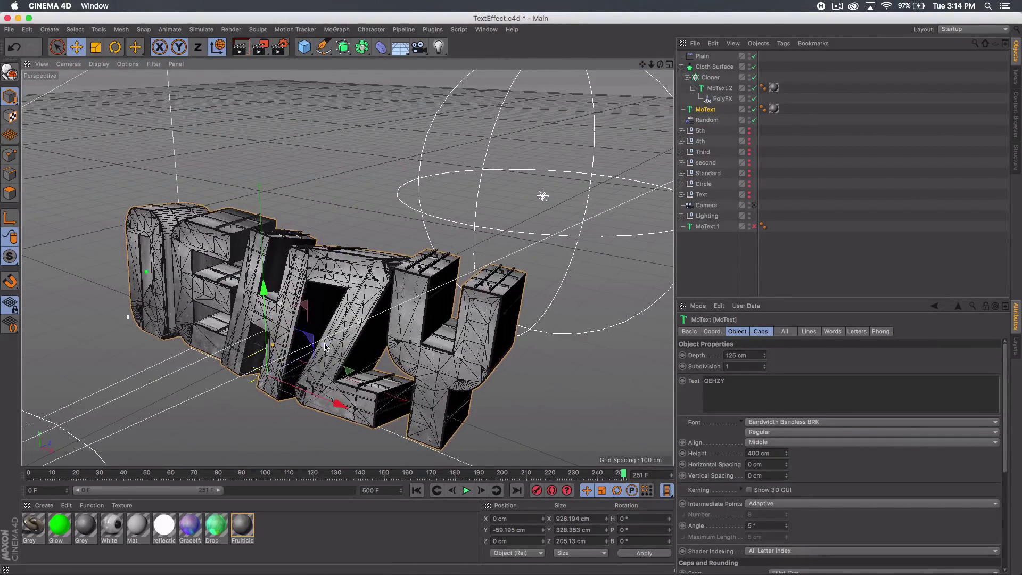
{"action": "left_click_drag", "start_coordinate": [326, 346], "coordinate": [329, 347]}
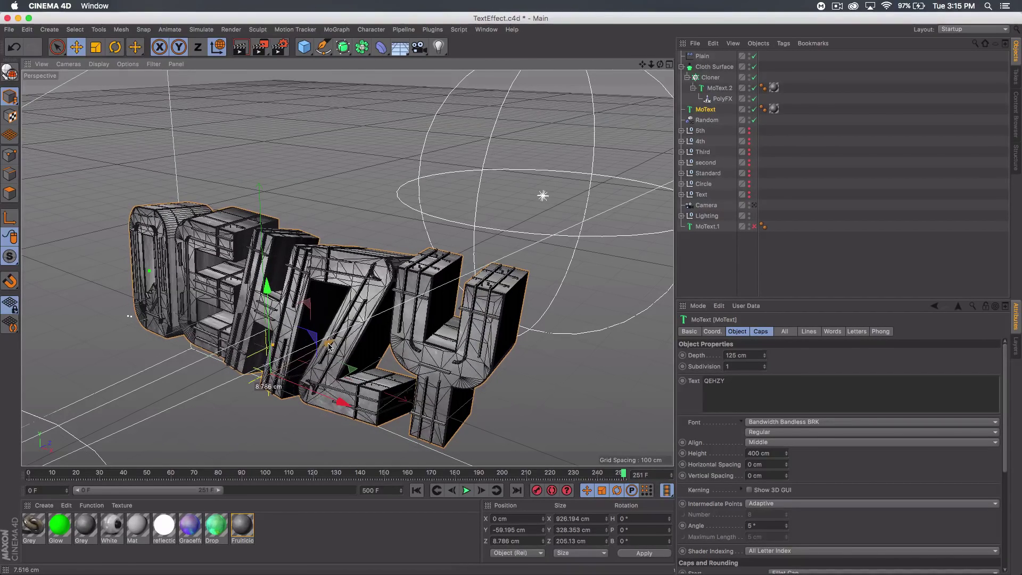
- Replace the material on the MoText inside the Cloner with Drop and preview-render it through the scene camera
{"action": "left_click", "coordinate": [216, 526]}
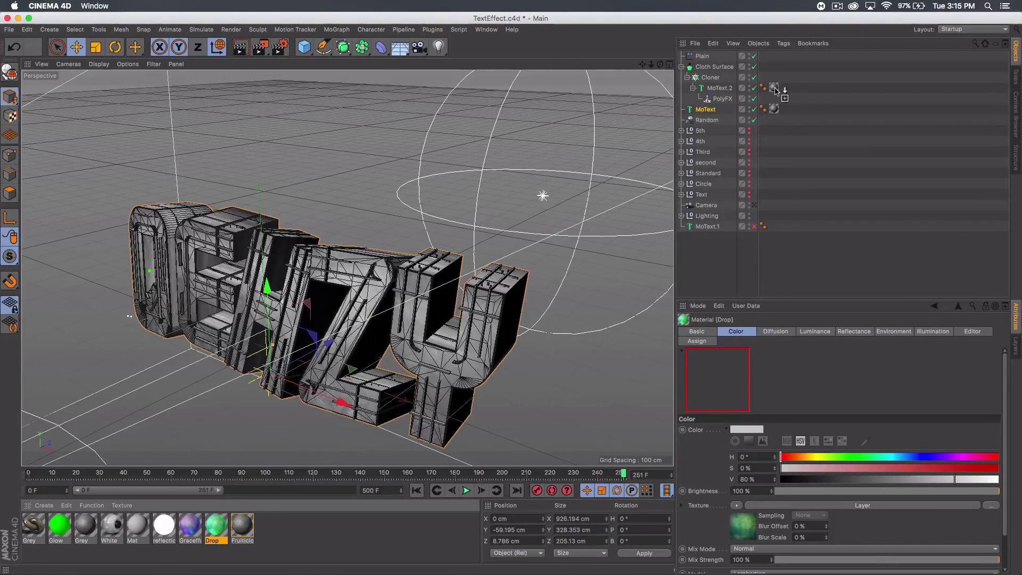
{"action": "left_click_drag", "start_coordinate": [776, 91], "coordinate": [775, 89]}
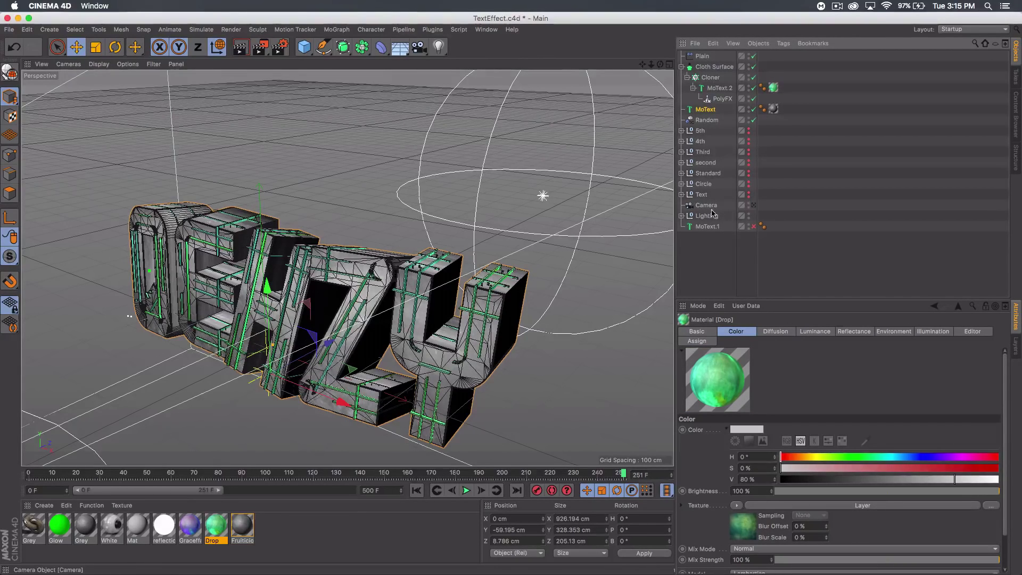
{"action": "left_click", "coordinate": [754, 206]}
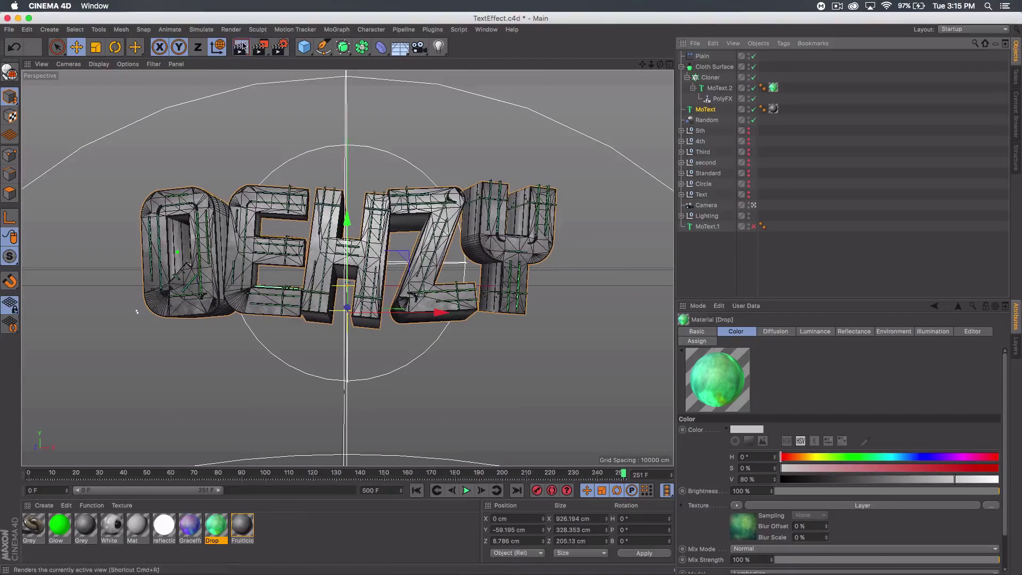
{"action": "left_click", "coordinate": [241, 47]}
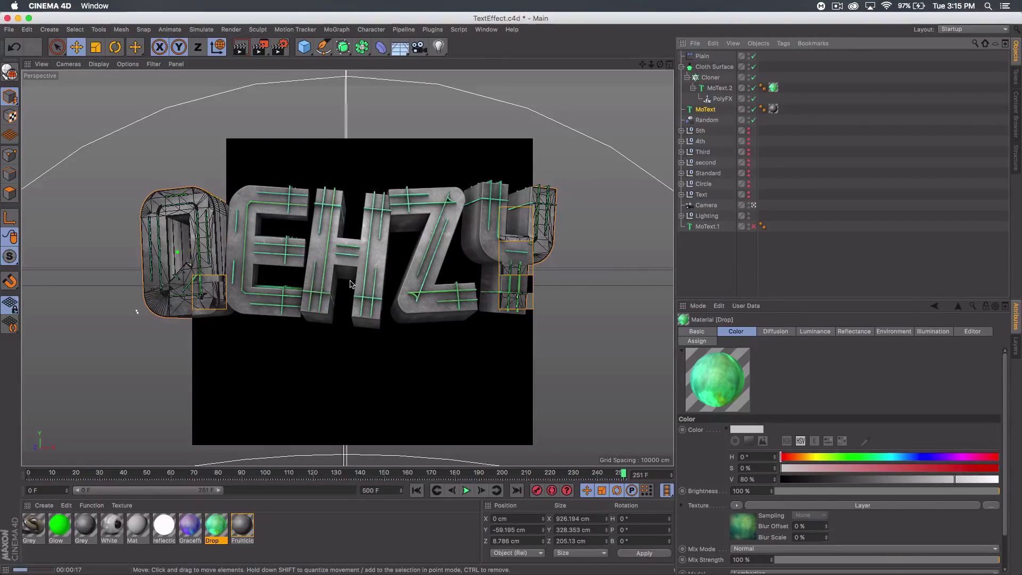
{"action": "left_click", "coordinate": [725, 270]}
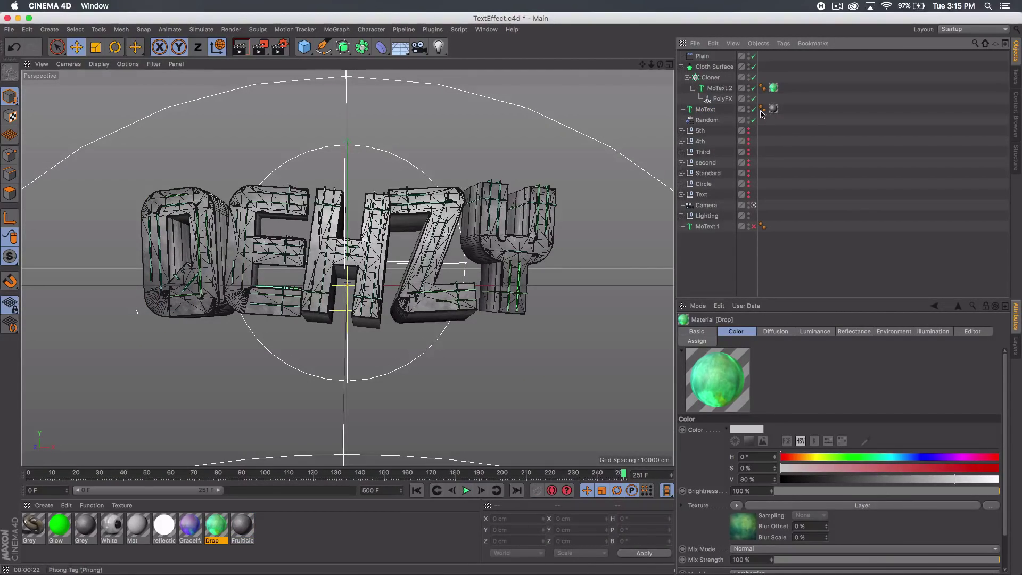
- Disable the original MoText and put the grey Fruiticious material back on the MoText inside the Cloner
{"action": "left_click", "coordinate": [753, 109]}
{"action": "left_click_drag", "start_coordinate": [242, 524], "coordinate": [718, 165]}
{"action": "left_click_drag", "start_coordinate": [775, 89], "coordinate": [774, 89]}
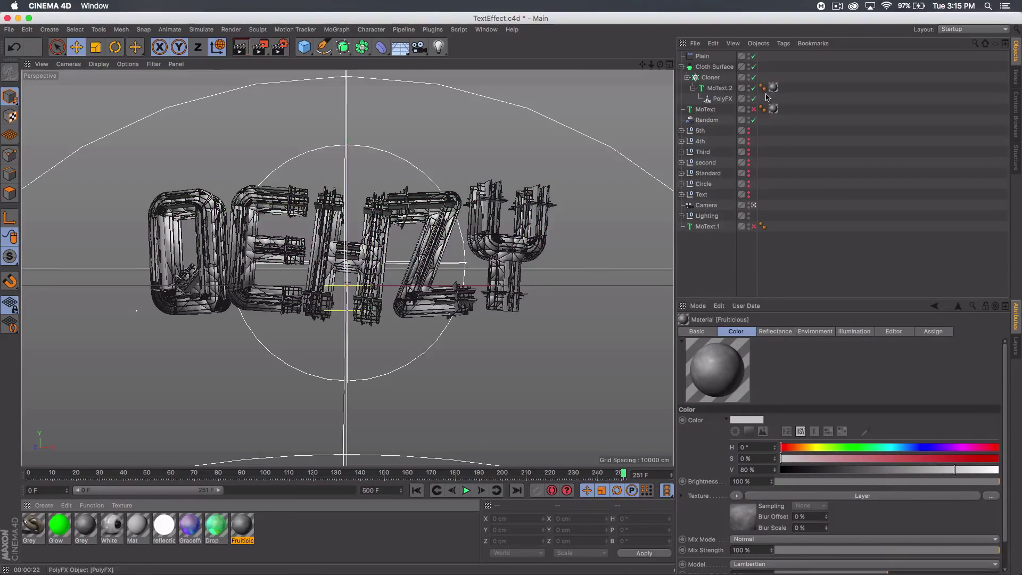
- Reset the Plain effector's Z position offset to 0 cm and enable its scale with uniform and absolute scaling
{"action": "left_click", "coordinate": [699, 56]}
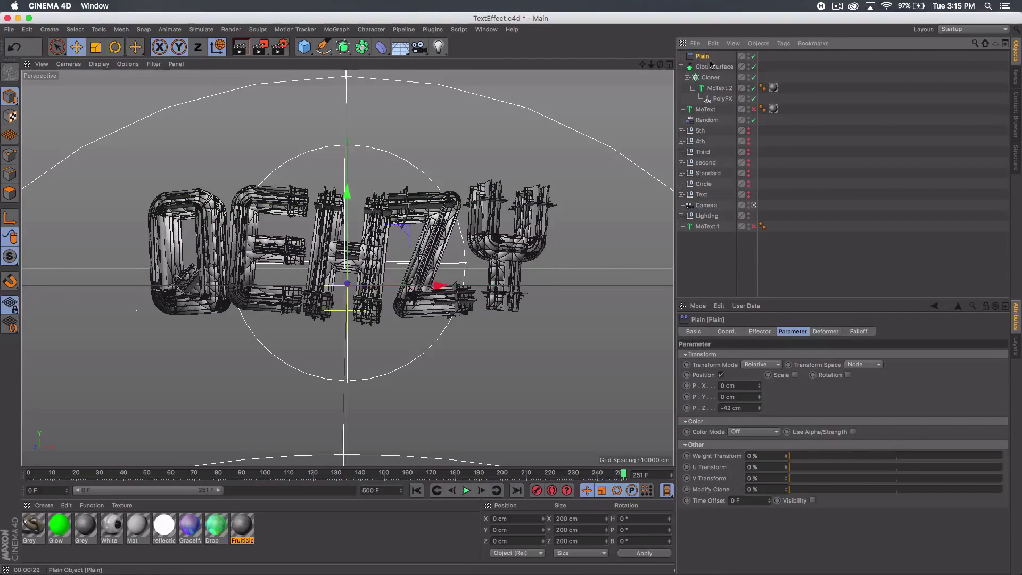
{"action": "left_click", "coordinate": [742, 408]}
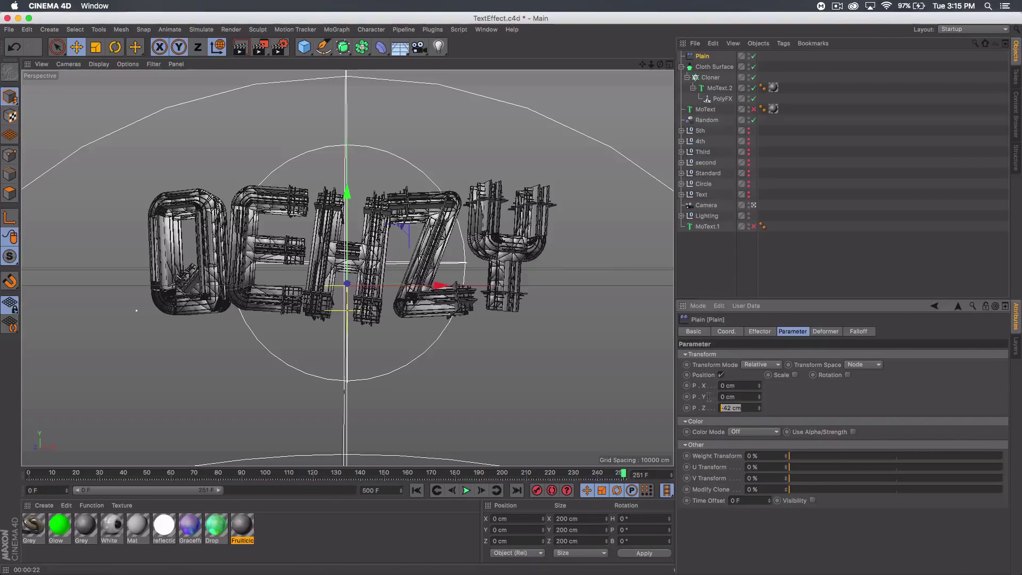
{"action": "type", "text": "0"}
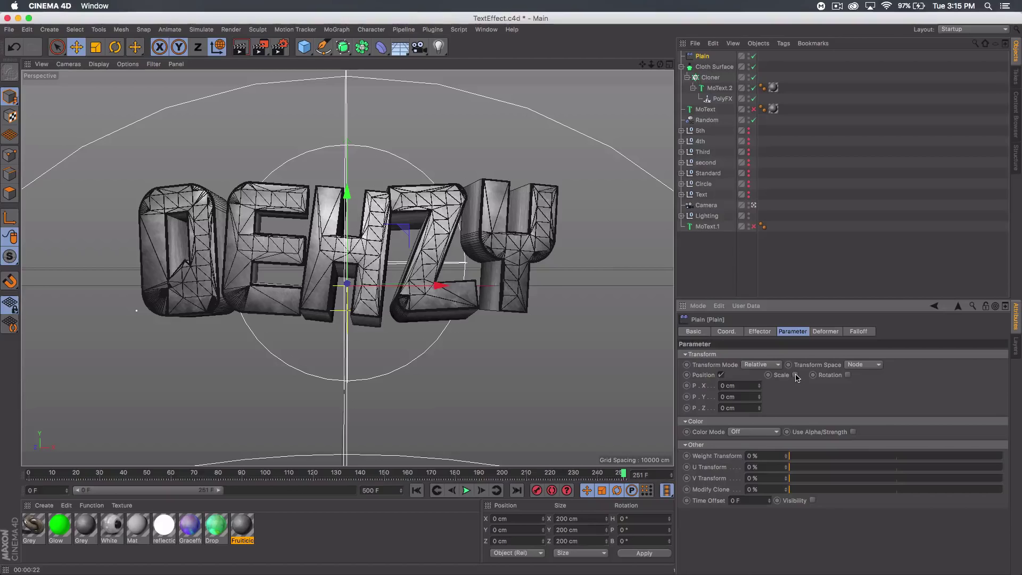
{"action": "left_click", "coordinate": [796, 375]}
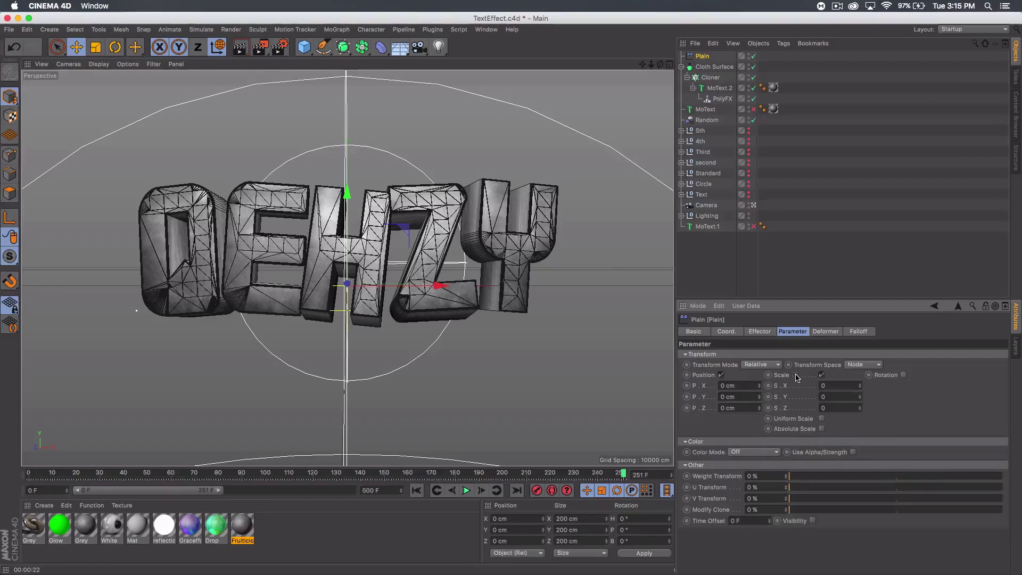
{"action": "left_click", "coordinate": [823, 420]}
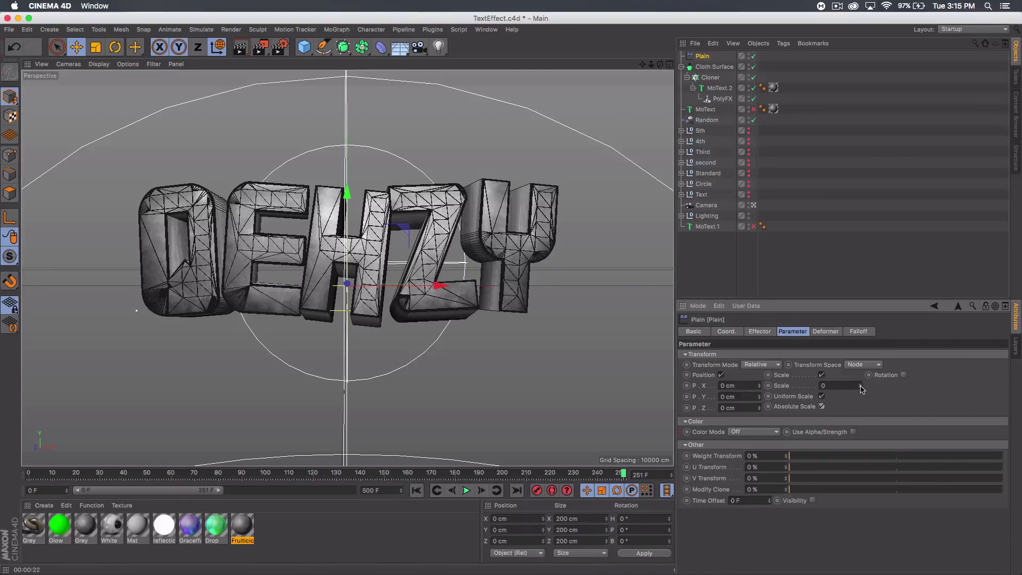
- Set the Plain effector's scale to -1 and preview-render the view
{"action": "left_click_drag", "start_coordinate": [860, 385], "coordinate": [860, 437]}
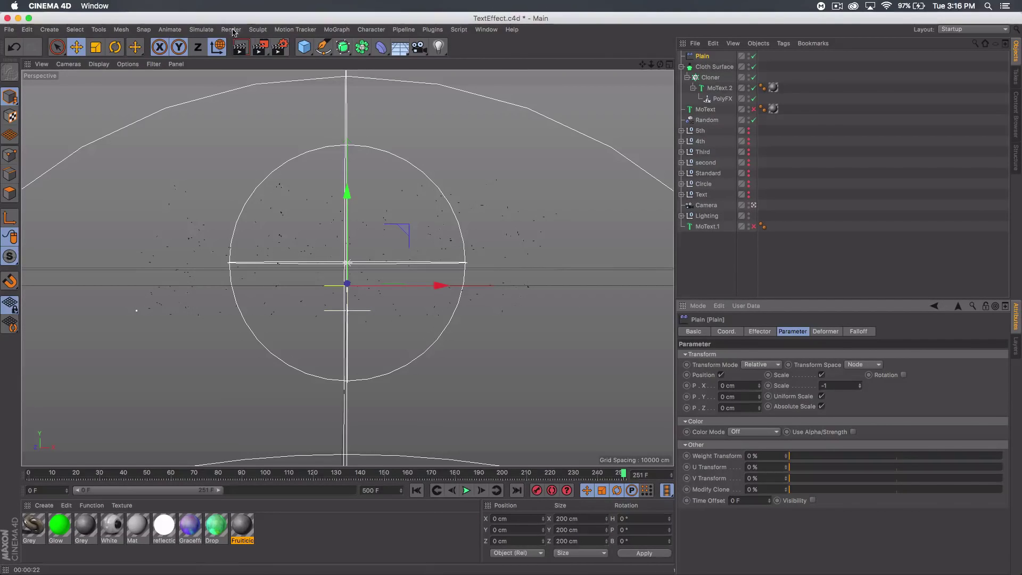
{"action": "key", "text": "super+r"}
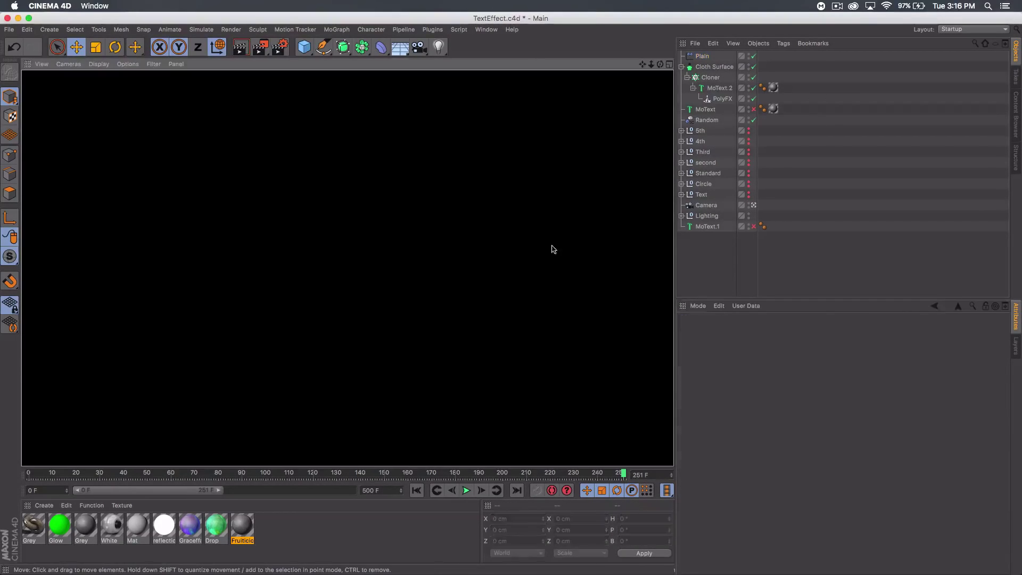
{"action": "key", "text": "Escape"}
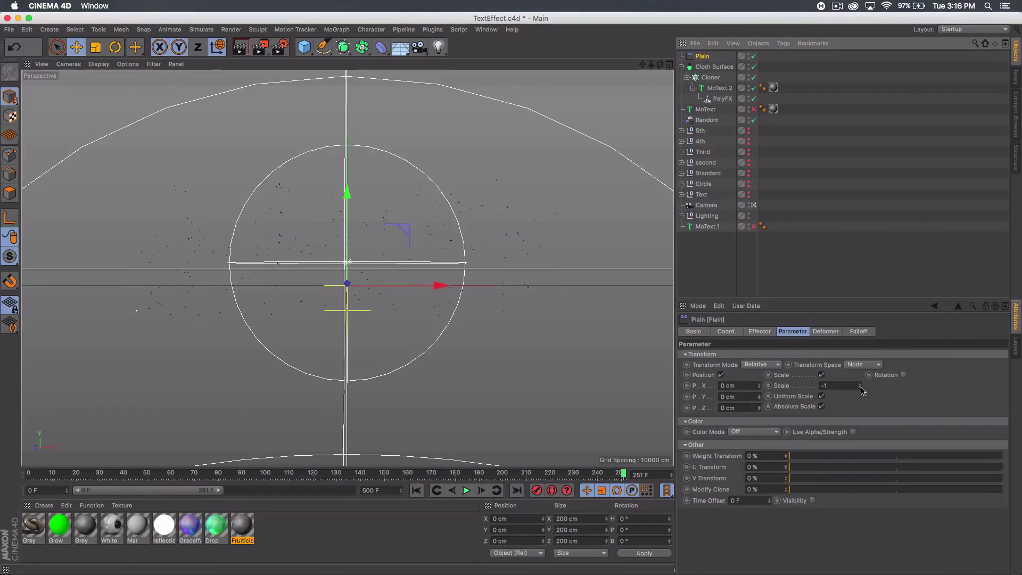
- Raise the Plain effector's uniform scale to 1.42
{"action": "left_click_drag", "start_coordinate": [861, 385], "coordinate": [861, 326]}
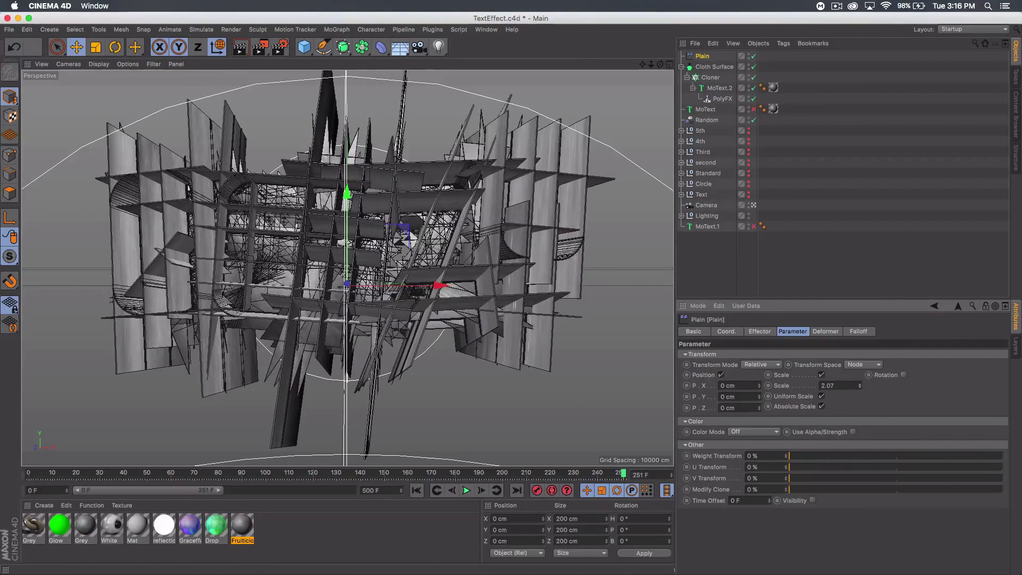
{"action": "left_click_drag", "start_coordinate": [859, 385], "coordinate": [859, 407]}
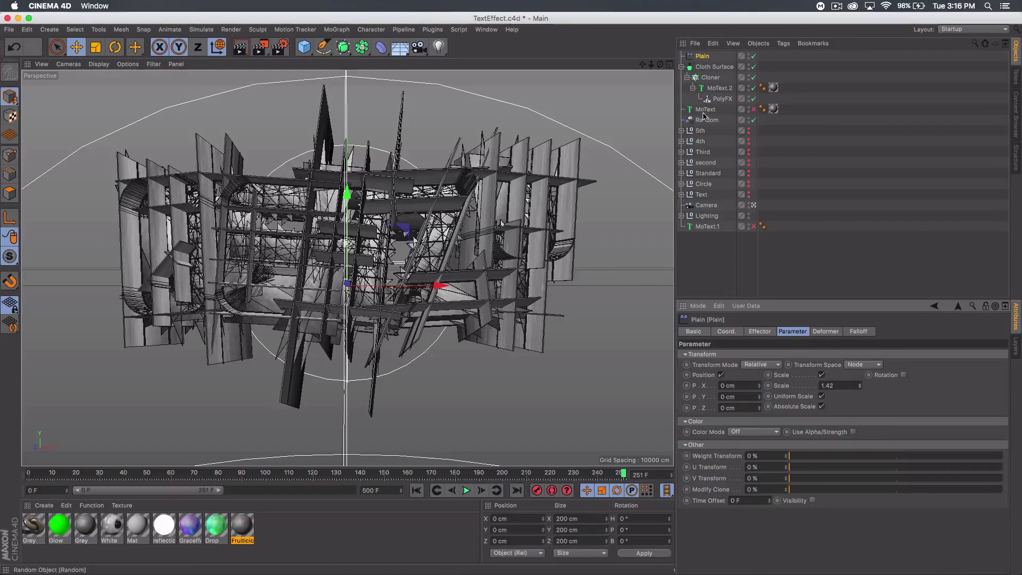
- Re-enable the original MoText and, outside the scene camera's view, move it forward to about -85.1 cm on Z
{"action": "left_click", "coordinate": [705, 110]}
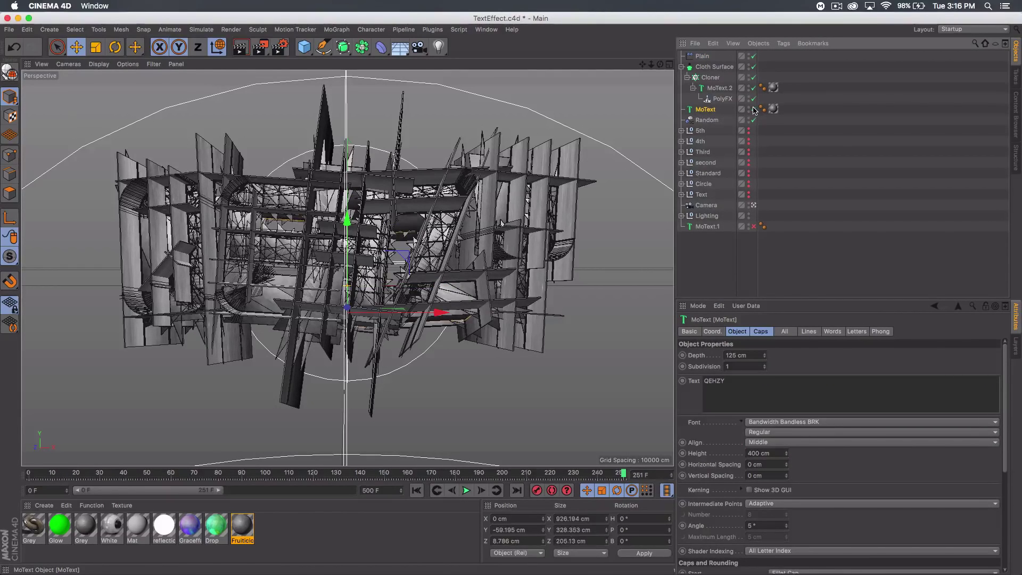
{"action": "left_click", "coordinate": [754, 205]}
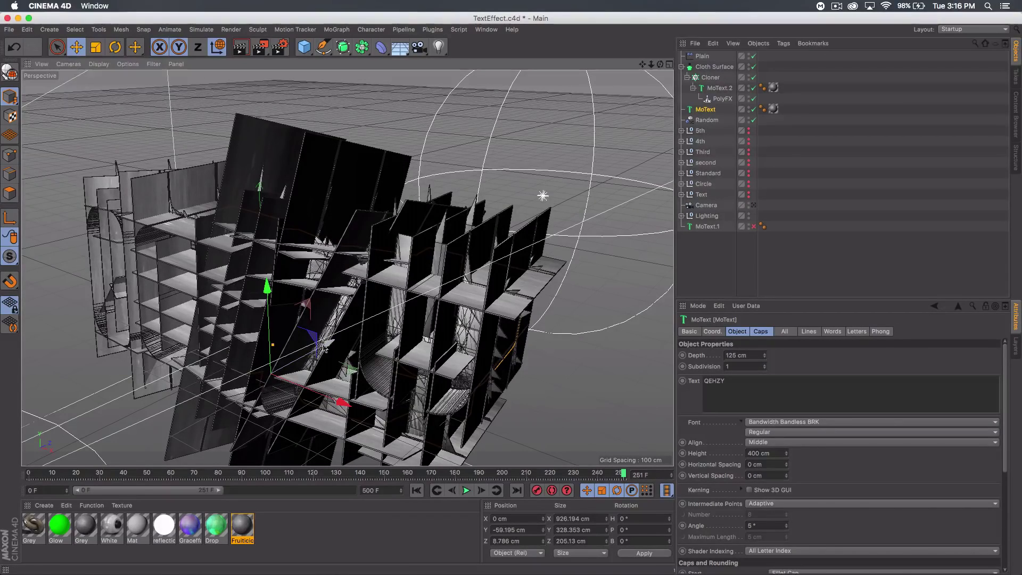
{"action": "left_click_drag", "start_coordinate": [329, 347], "coordinate": [300, 365]}
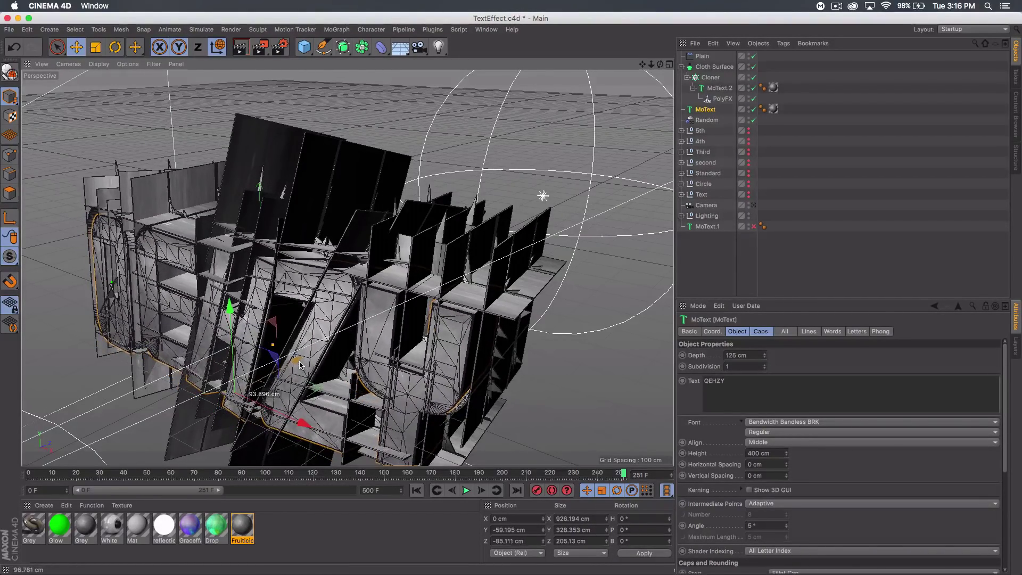
- Return to the scene camera's view and preview-render the text with its protruding shards
{"action": "left_click", "coordinate": [753, 205]}
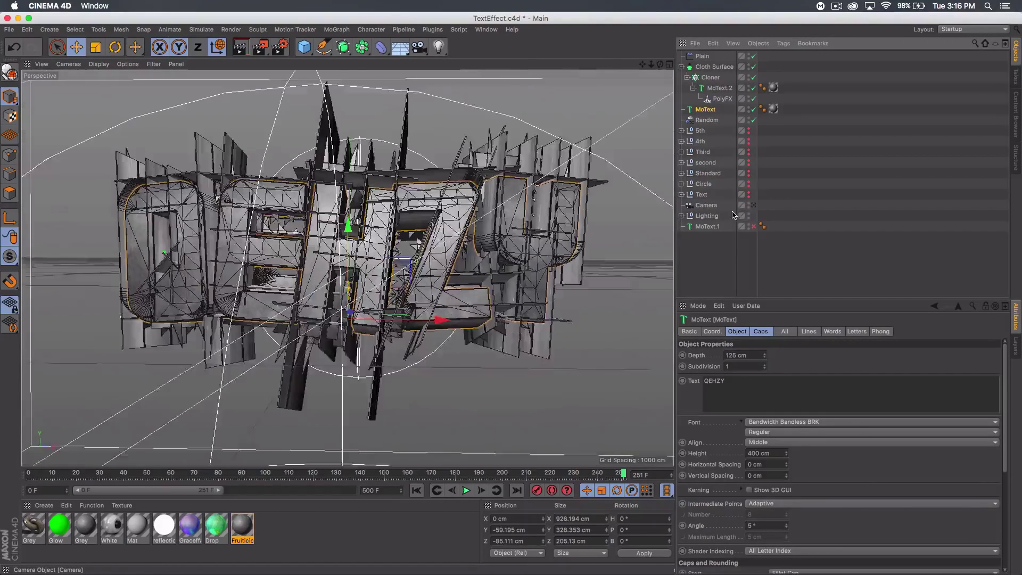
{"action": "left_click", "coordinate": [245, 51]}
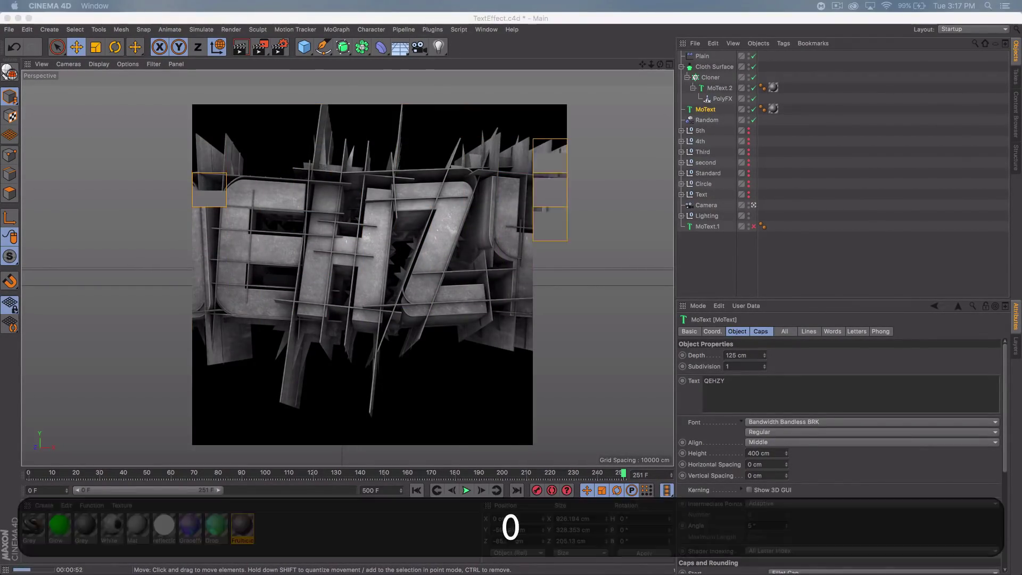
{"action": "left_click", "coordinate": [592, 23]}
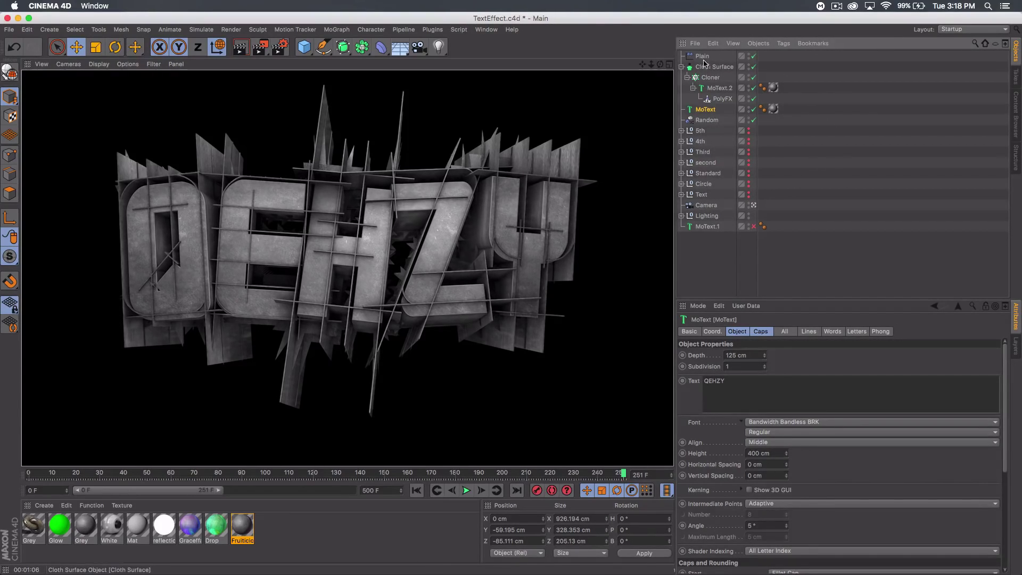
- Disable the original MoText and set the Plain effector's uniform scale to -1
{"action": "left_click", "coordinate": [702, 56]}
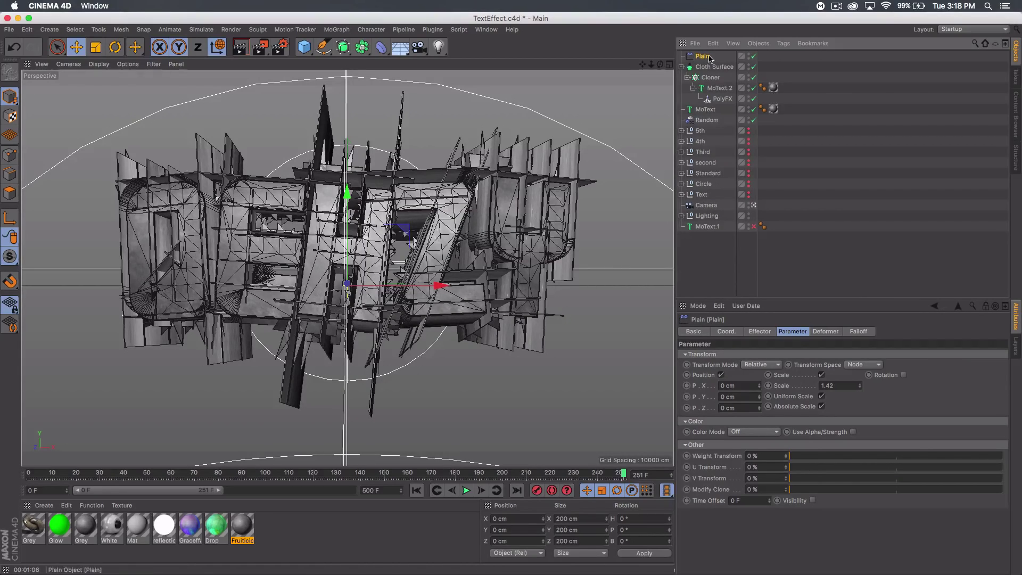
{"action": "left_click", "coordinate": [754, 109]}
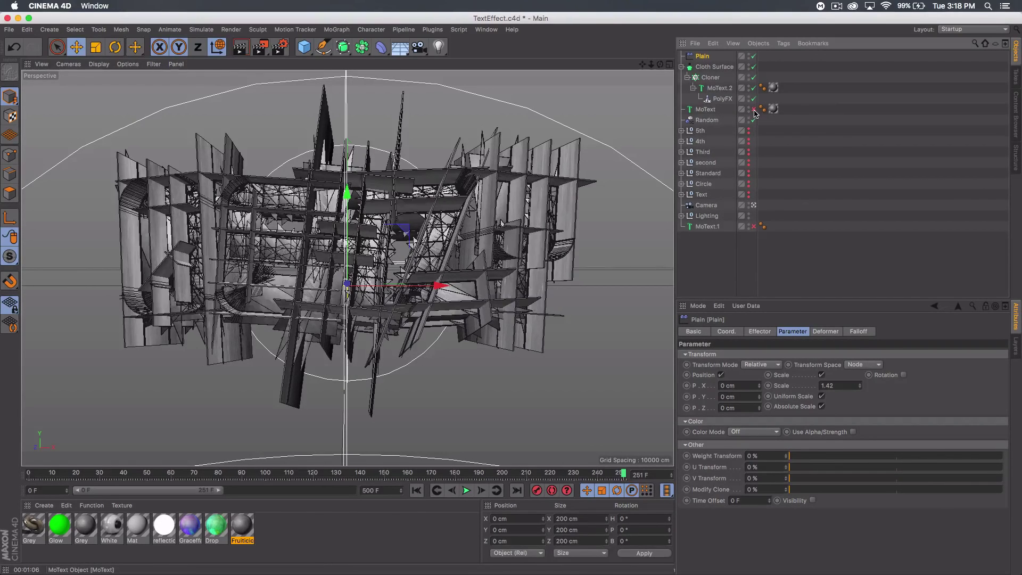
{"action": "left_click", "coordinate": [845, 386]}
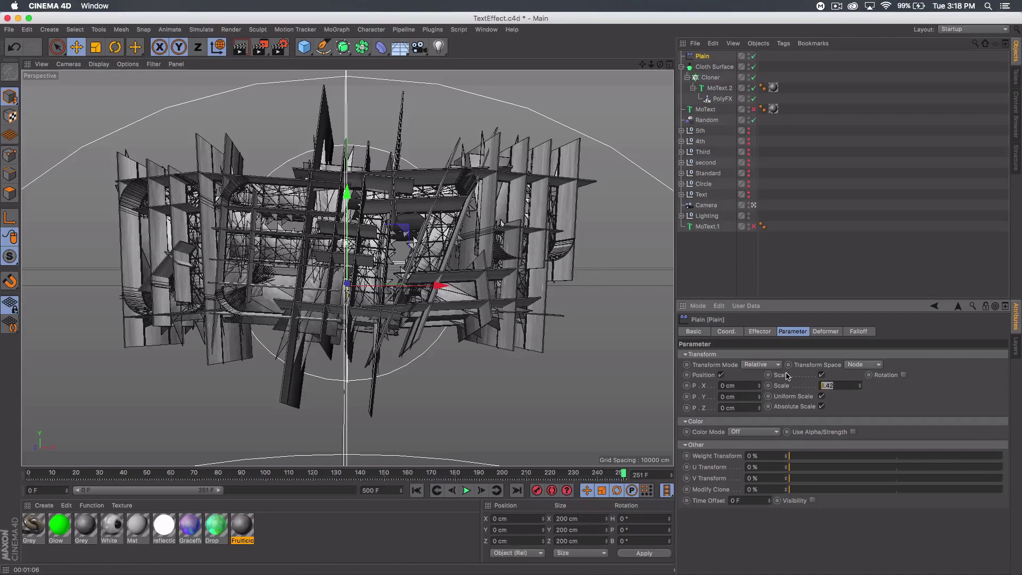
{"action": "key", "text": "BackSpace"}
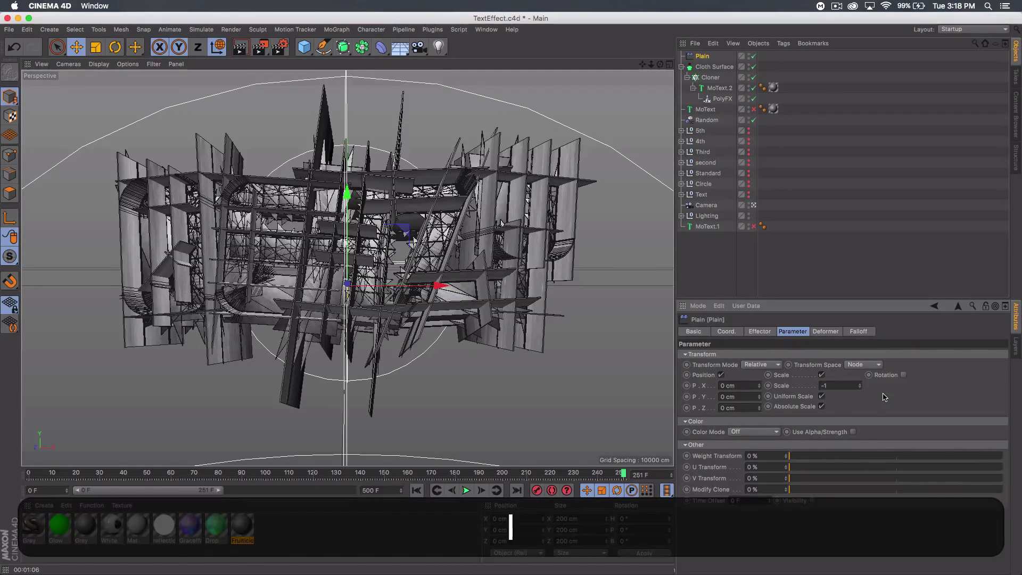
{"action": "key", "text": "Return"}
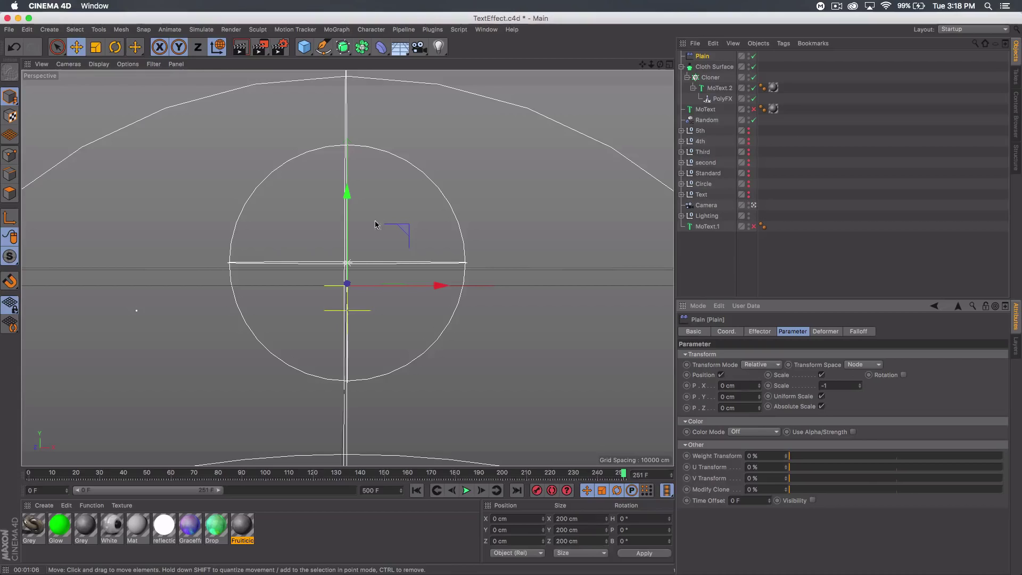
- Give the Plain effector a Linear falloff oriented along +Z and raise the effector to about 39.3 cm on Y
{"action": "left_click", "coordinate": [863, 334]}
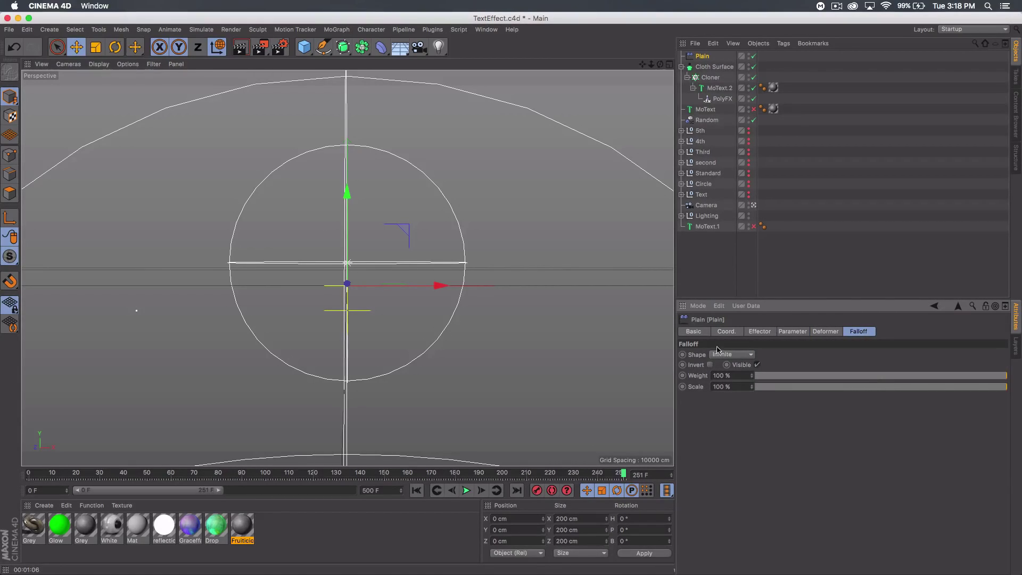
{"action": "left_click", "coordinate": [734, 355]}
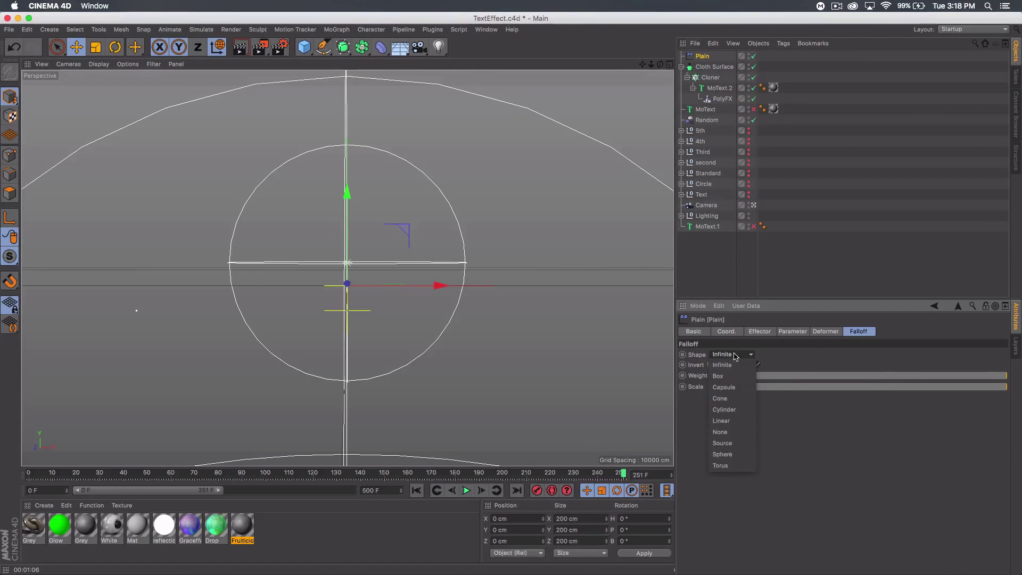
{"action": "left_click", "coordinate": [724, 421]}
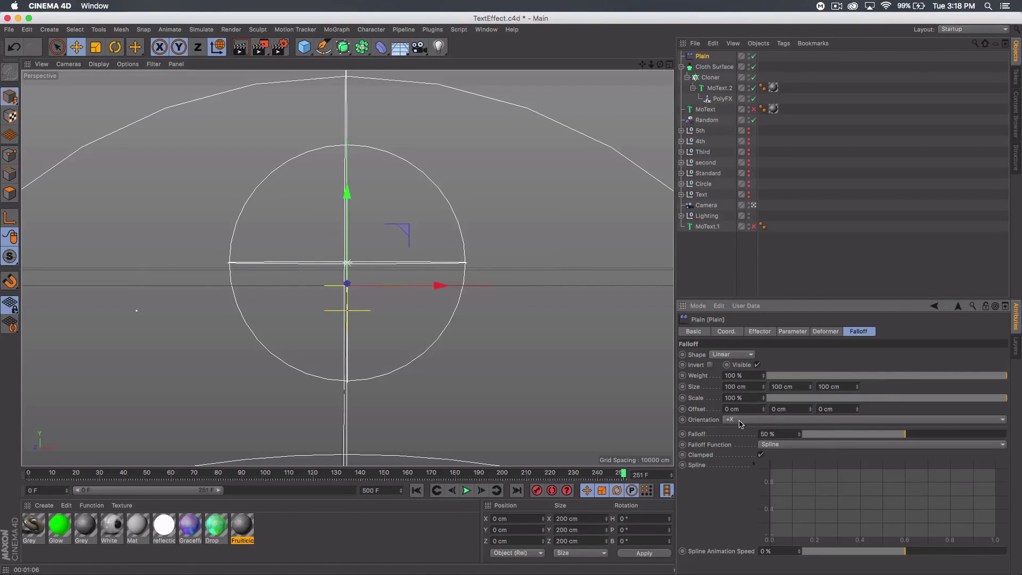
{"action": "left_click_drag", "start_coordinate": [347, 194], "coordinate": [232, 107]}
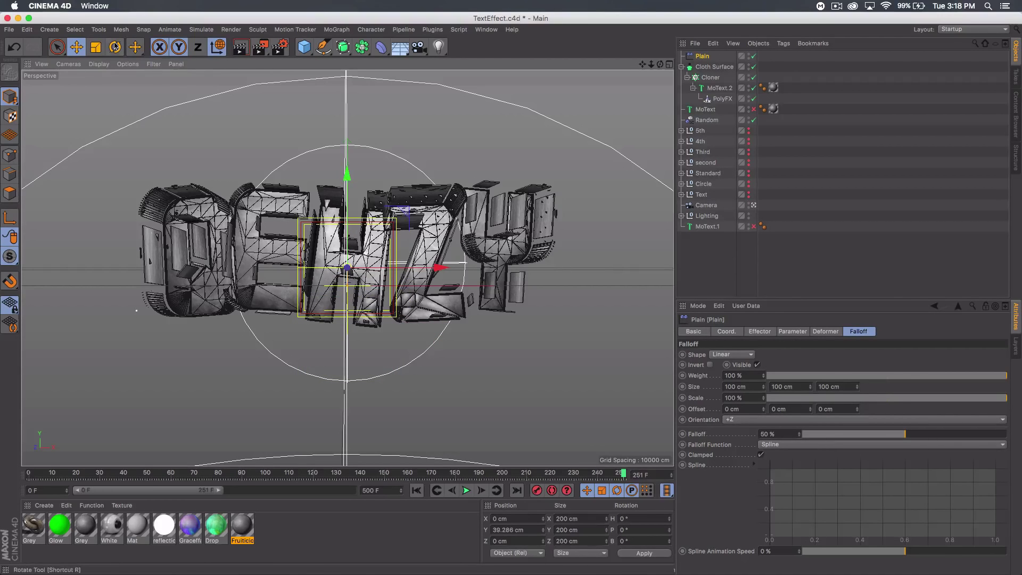
- Rotate the Plain effector to a 90° pitch and raise it to about 97.1 cm on Y
{"action": "key", "text": "r"}
{"action": "left_click_drag", "start_coordinate": [347, 225], "coordinate": [353, 341], "text": "shift"}
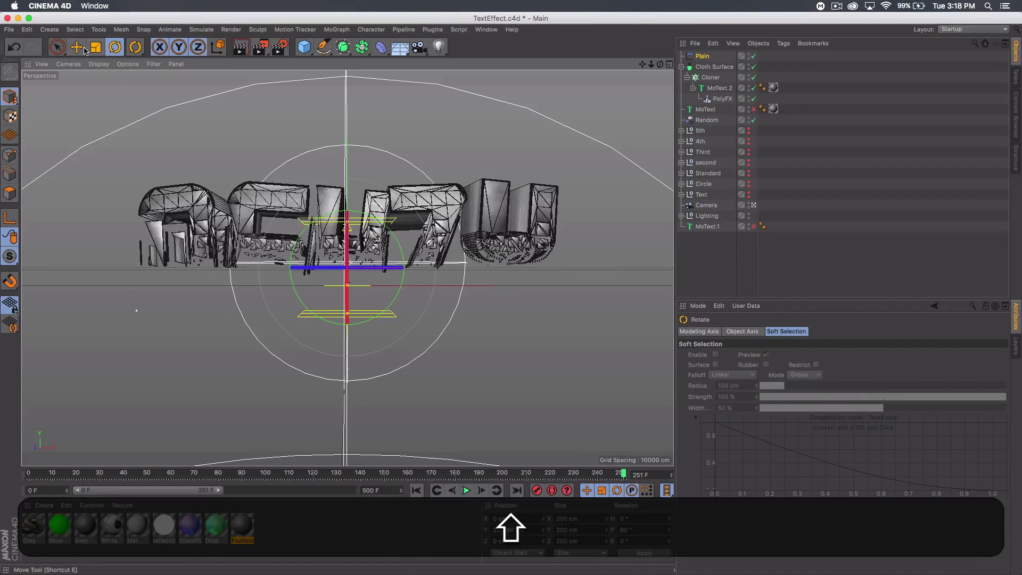
{"action": "left_click", "coordinate": [76, 47]}
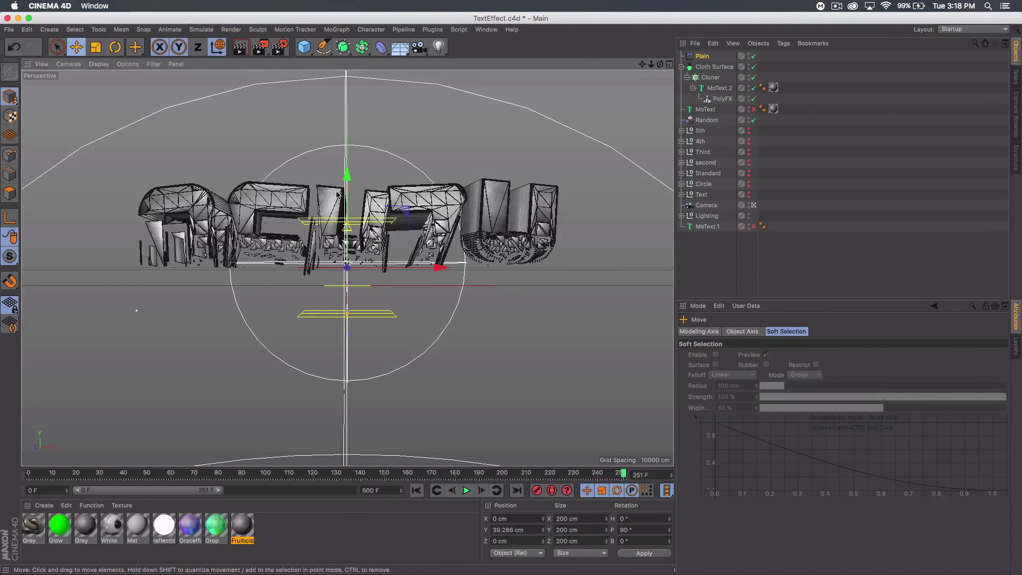
{"action": "left_click_drag", "start_coordinate": [343, 171], "coordinate": [336, 150]}
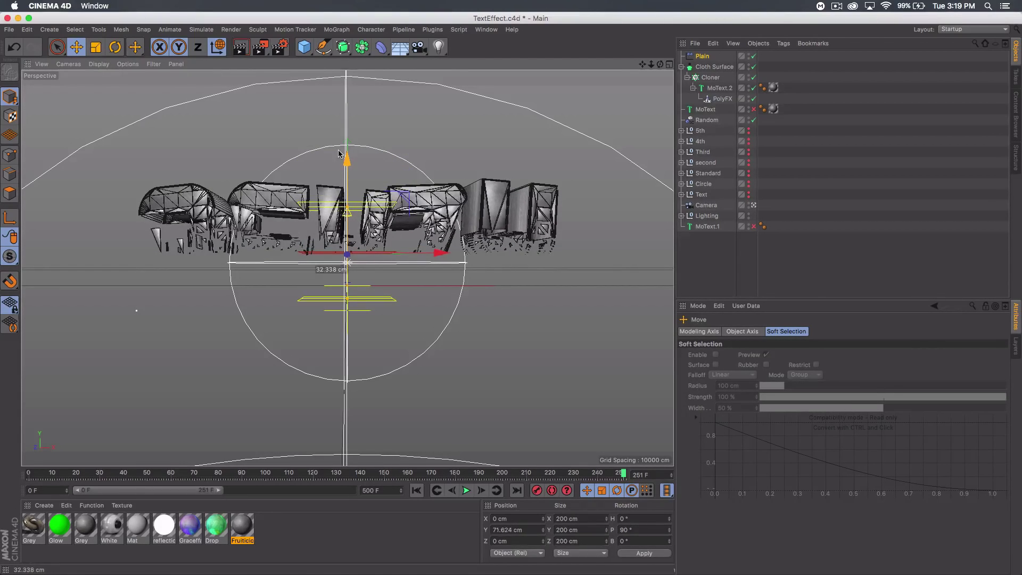
- Change the Plain effector's falloff shape to Box and stretch the effector to about 1393 cm on X
{"action": "left_click", "coordinate": [702, 56]}
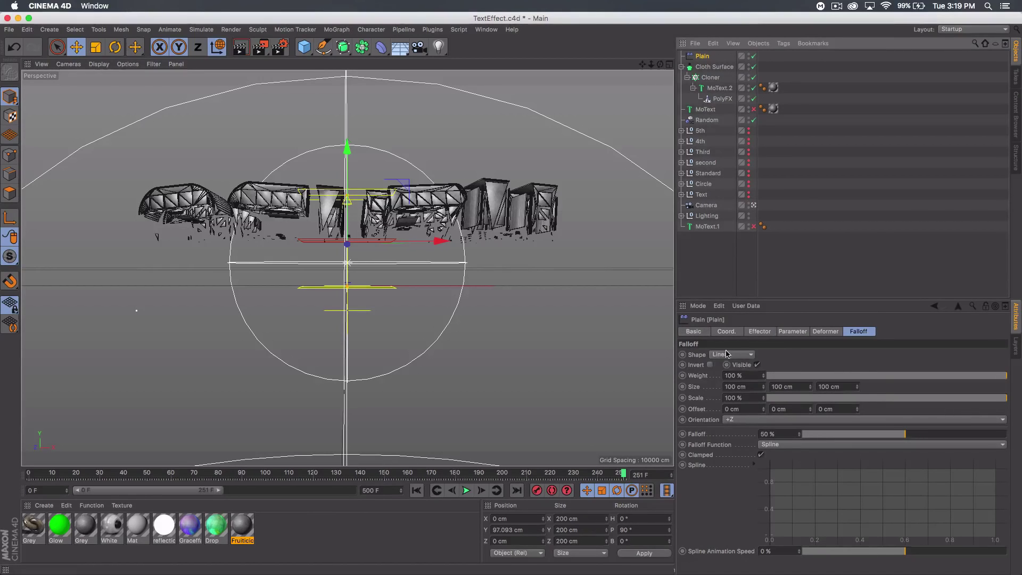
{"action": "left_click", "coordinate": [732, 355]}
{"action": "left_click", "coordinate": [719, 376]}
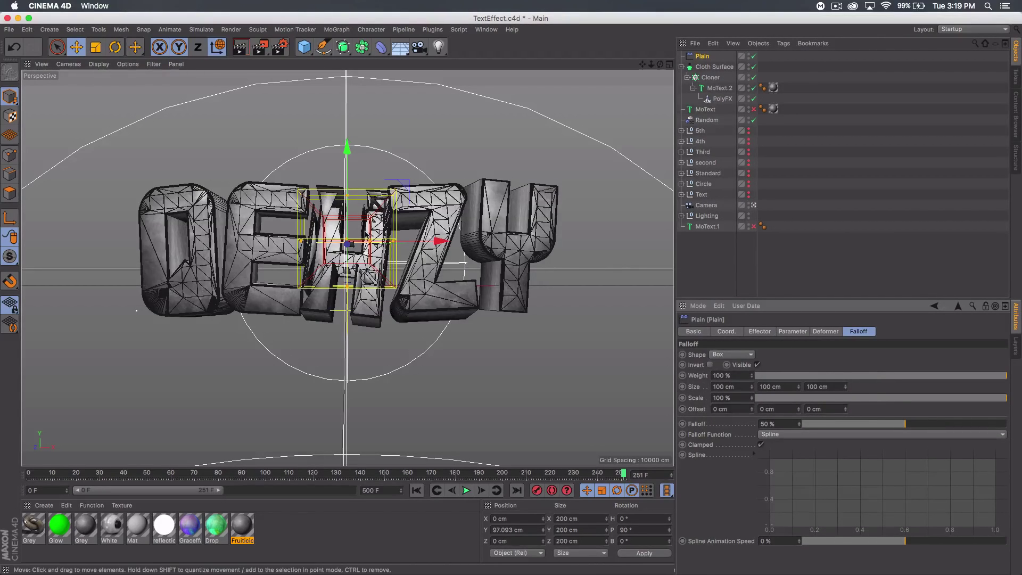
{"action": "left_click", "coordinate": [96, 47]}
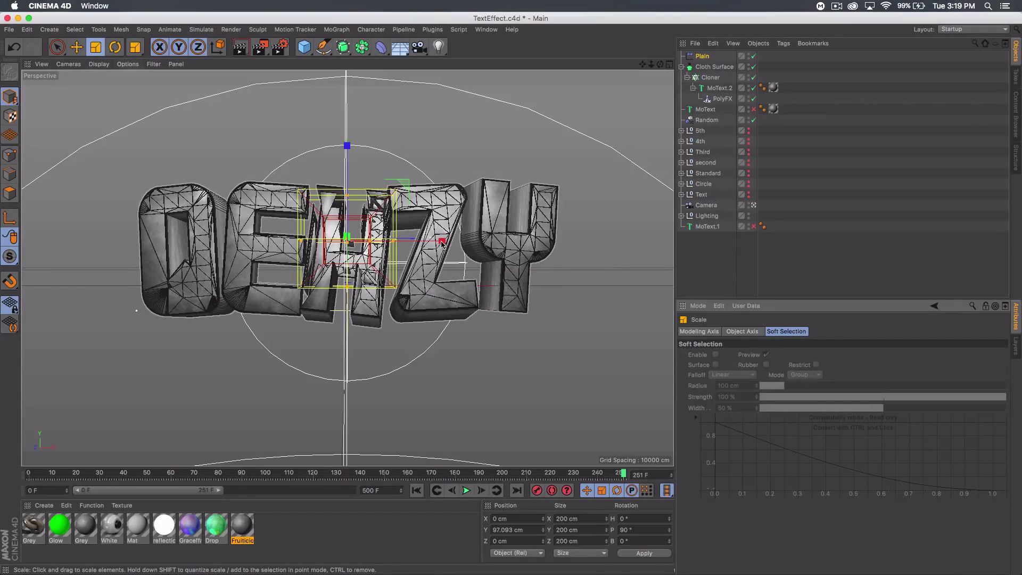
{"action": "left_click_drag", "start_coordinate": [442, 240], "coordinate": [422, 103]}
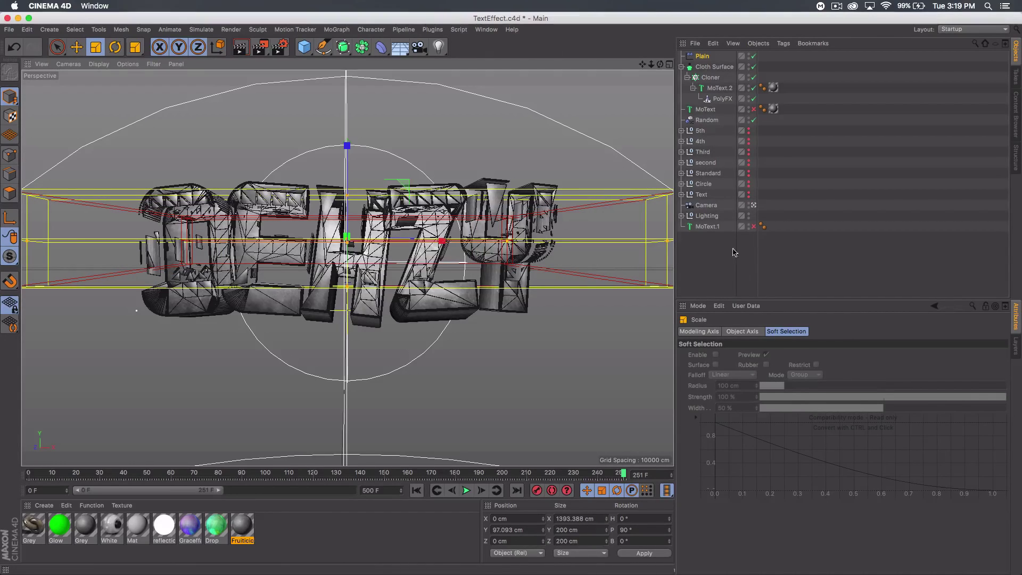
- Stretch the Plain effector to about 501 cm on Y outside the camera view, and lower its Y position to about 80.8 cm in camera view
{"action": "left_click", "coordinate": [754, 205]}
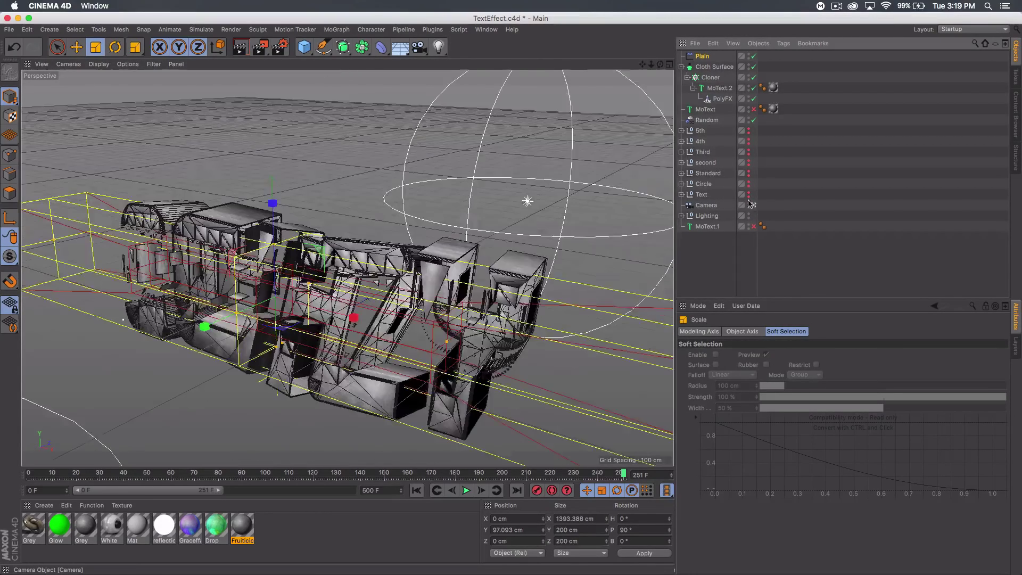
{"action": "left_click_drag", "start_coordinate": [190, 333], "coordinate": [40, 408]}
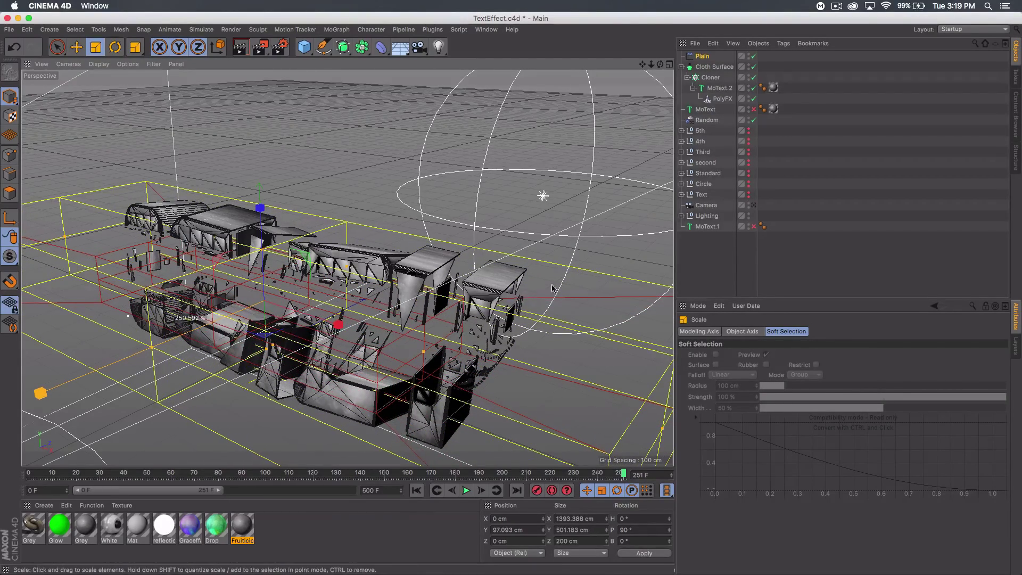
{"action": "left_click", "coordinate": [754, 206]}
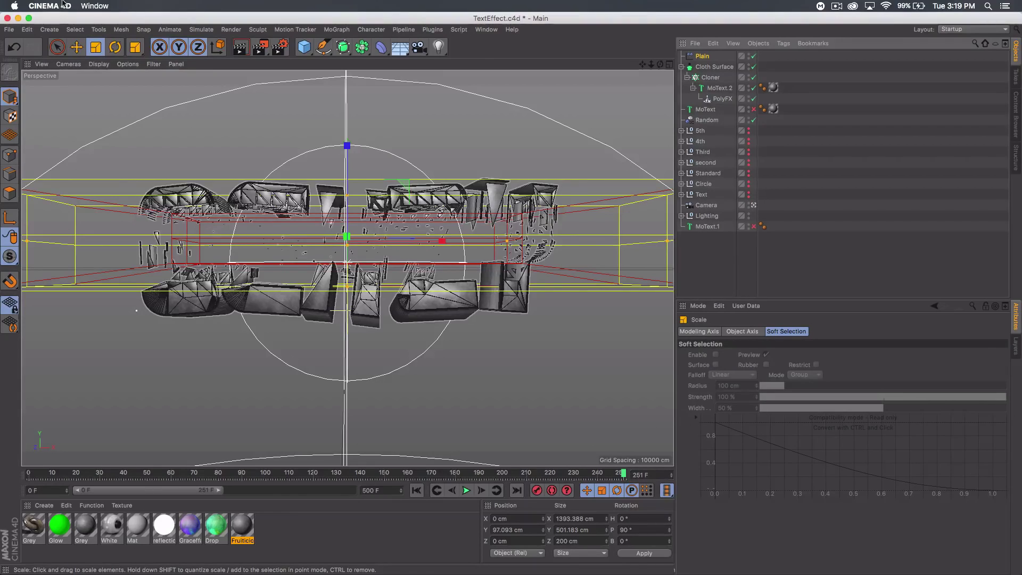
{"action": "key", "text": "e"}
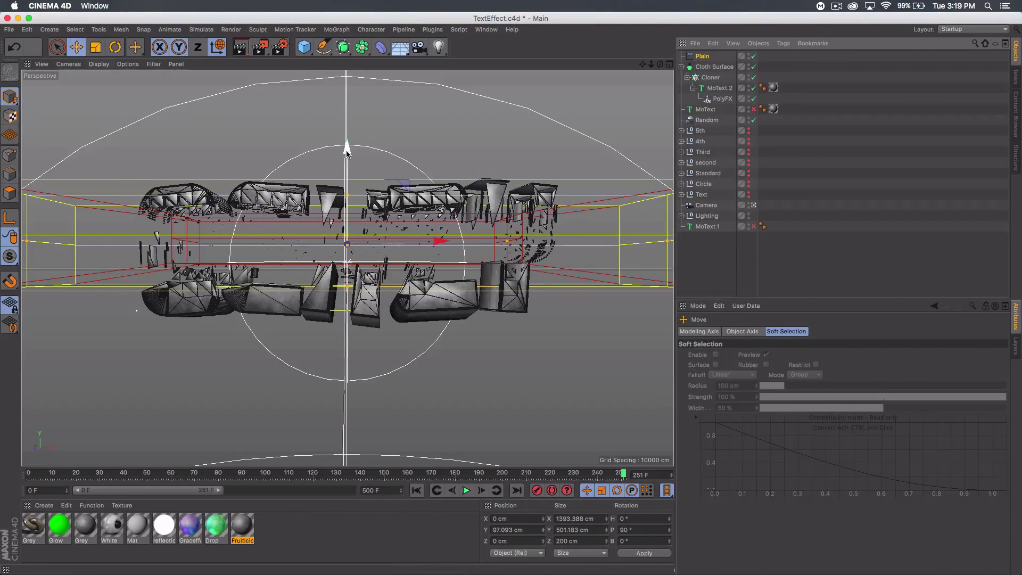
{"action": "left_click_drag", "start_coordinate": [347, 151], "coordinate": [346, 161]}
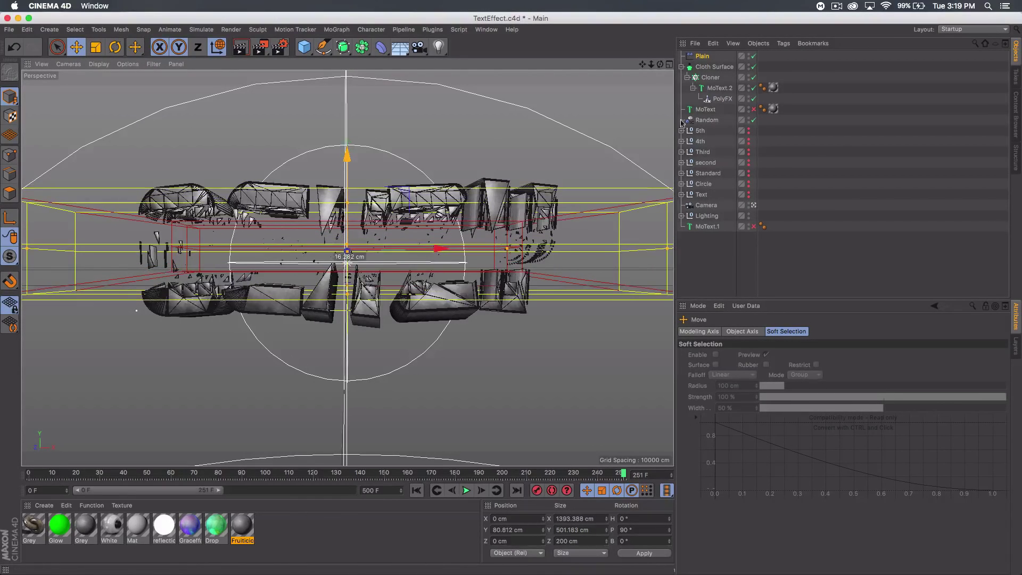
- Re-enable the original MoText and, outside the scene camera's view, move it back to about 19.5 cm on Z
{"action": "left_click", "coordinate": [754, 109]}
{"action": "left_click", "coordinate": [708, 109]}
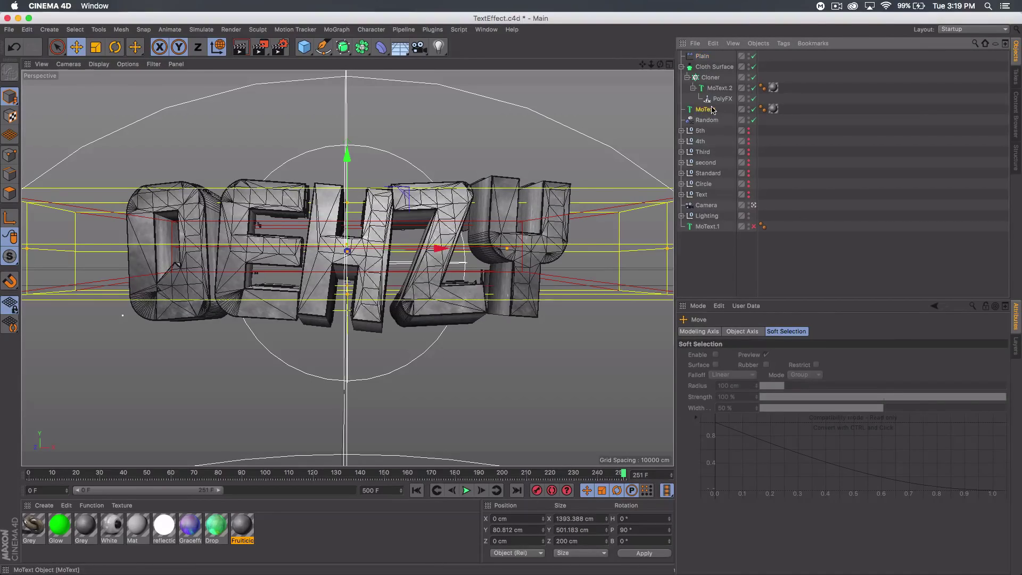
{"action": "left_click", "coordinate": [754, 205]}
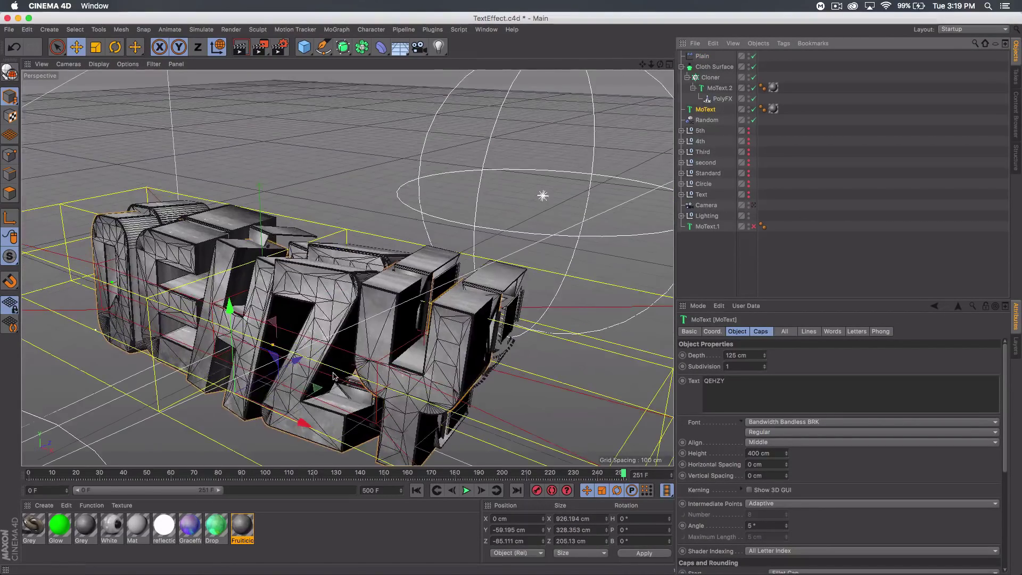
{"action": "left_click_drag", "start_coordinate": [295, 362], "coordinate": [336, 352]}
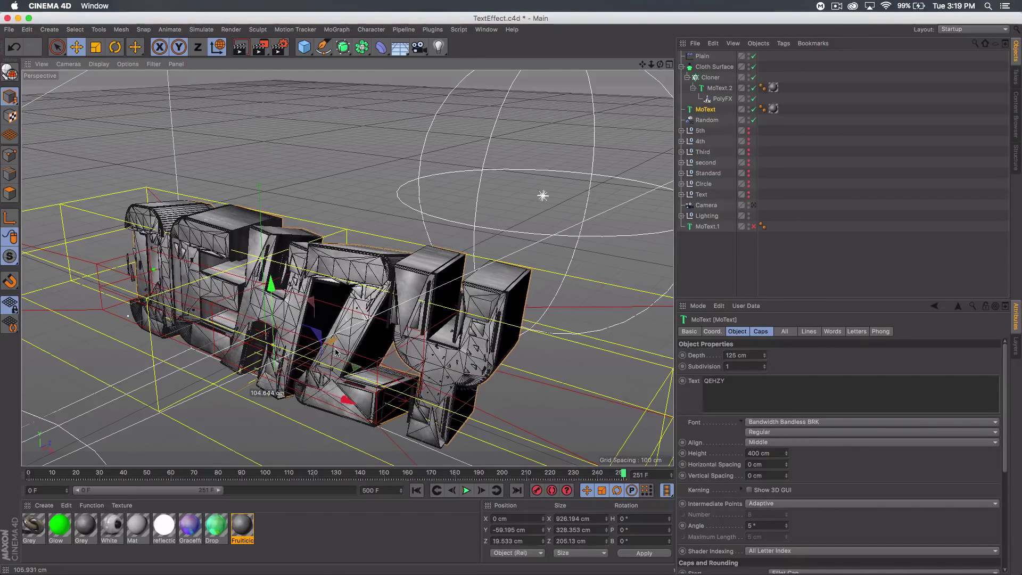
- Replace the original MoText's material with Drop and preview-render the text through the scene camera
{"action": "left_click", "coordinate": [213, 522]}
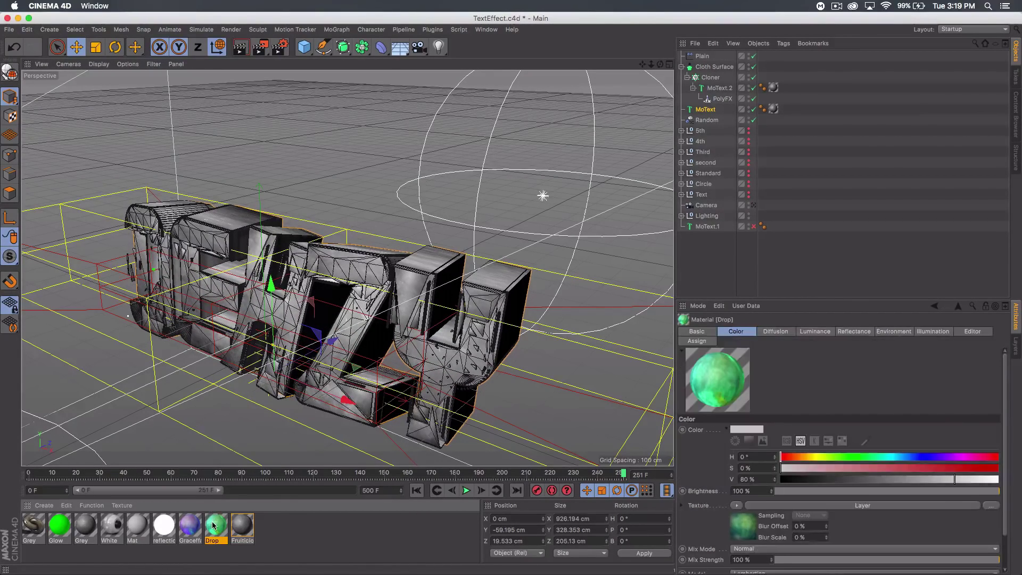
{"action": "left_click_drag", "start_coordinate": [775, 112], "coordinate": [774, 110]}
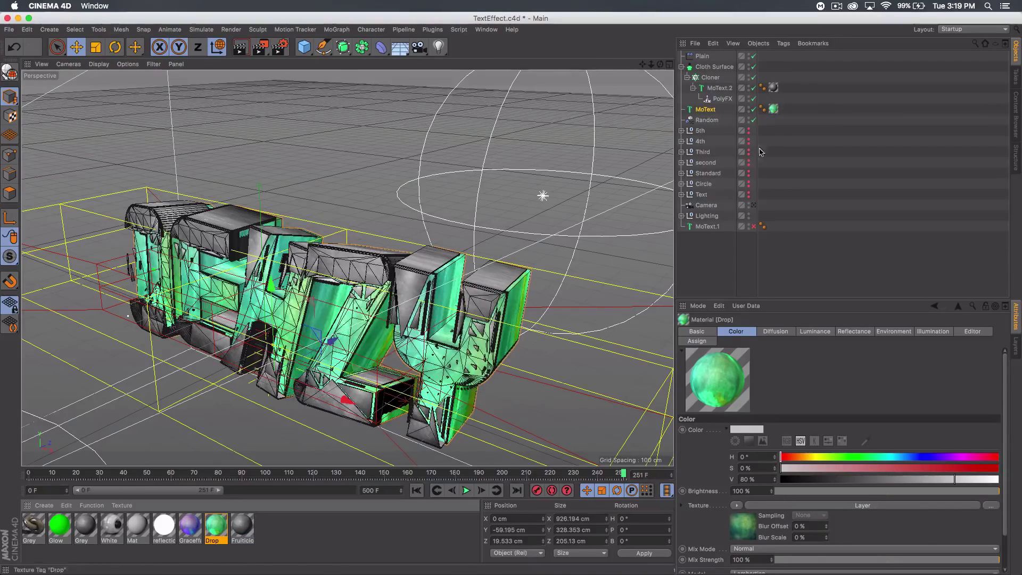
{"action": "left_click", "coordinate": [753, 206]}
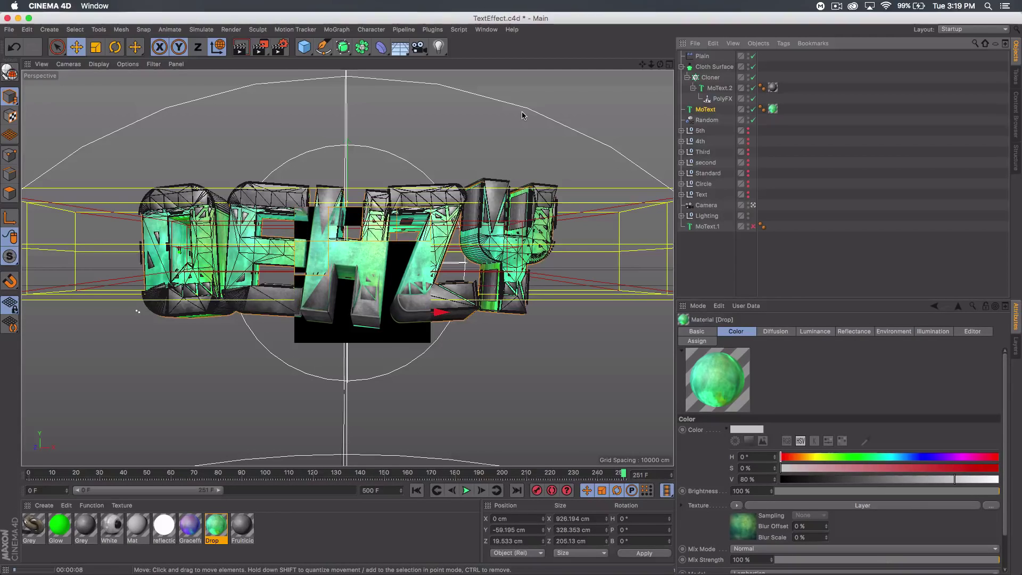
{"action": "left_click", "coordinate": [707, 237]}
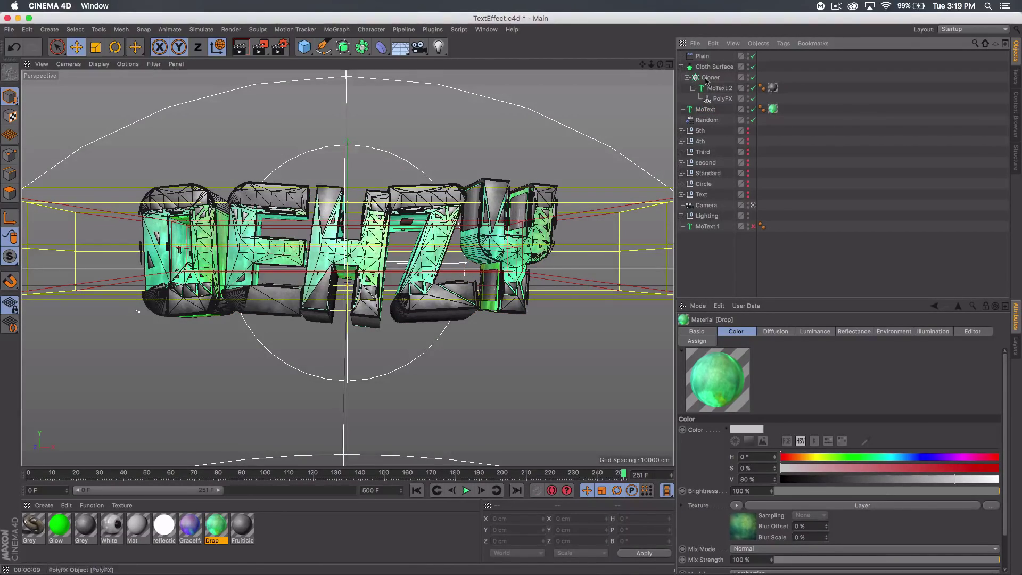
- Move the Plain effector forward to about -175.5 cm on Z and preview-render the text through the scene camera
{"action": "left_click", "coordinate": [700, 56]}
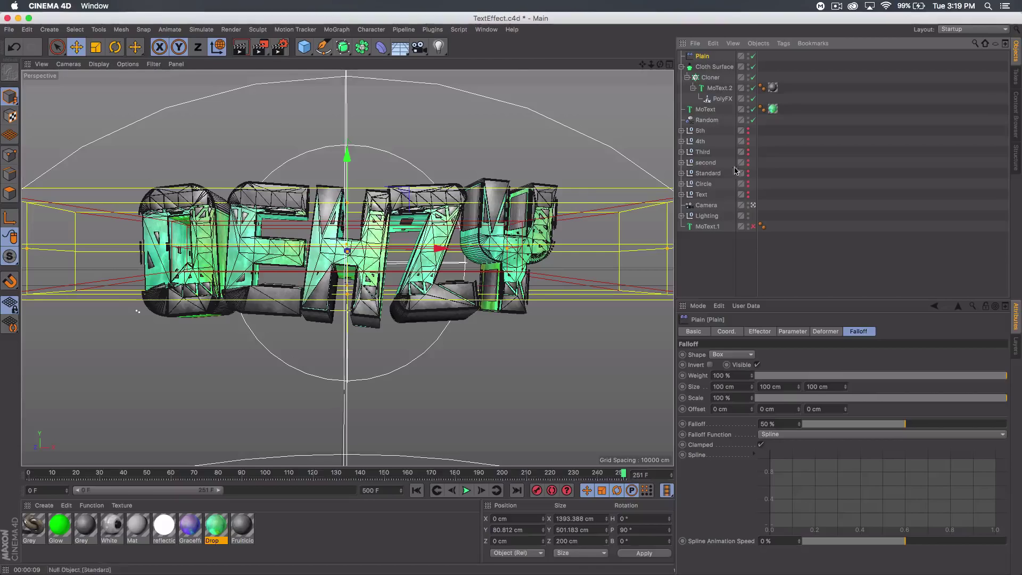
{"action": "left_click_drag", "start_coordinate": [255, 251], "coordinate": [254, 323], "text": "alt"}
{"action": "left_click", "coordinate": [753, 205]}
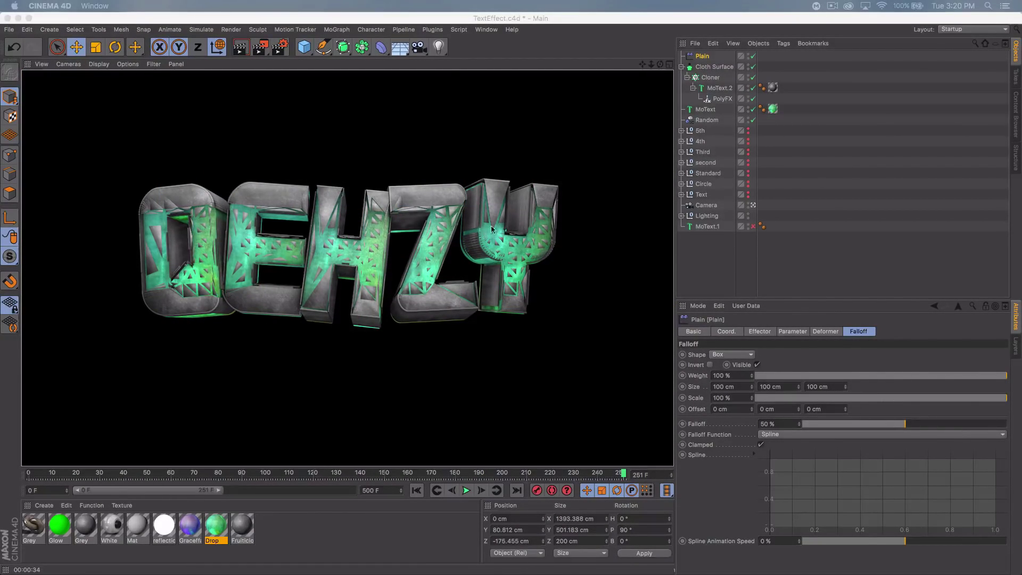
- Disable the original MoText and set the Plain effector's falloff shape to Infinite
{"action": "left_click", "coordinate": [703, 57]}
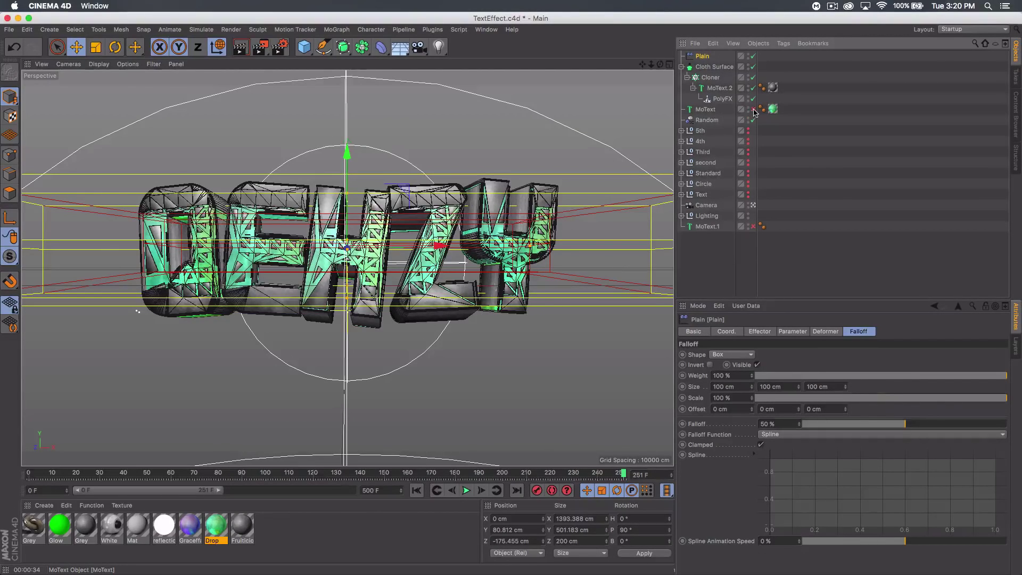
{"action": "left_click", "coordinate": [753, 110]}
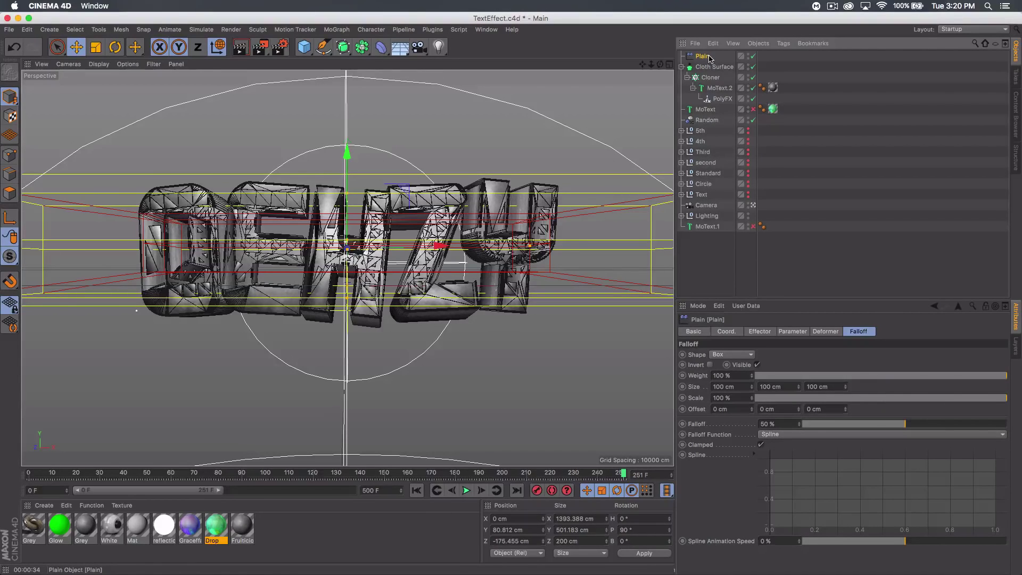
{"action": "left_click", "coordinate": [733, 355]}
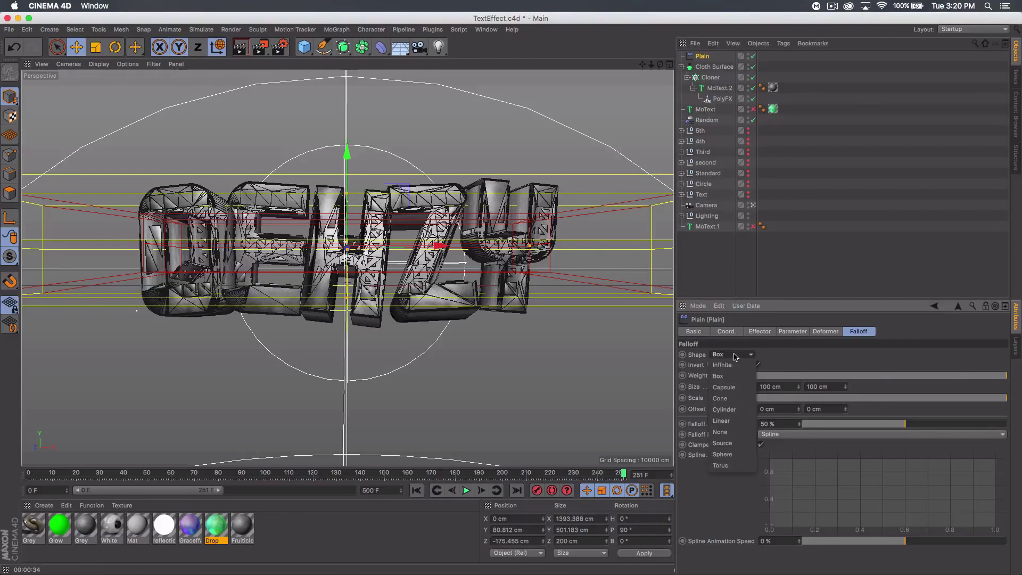
{"action": "left_click", "coordinate": [737, 367]}
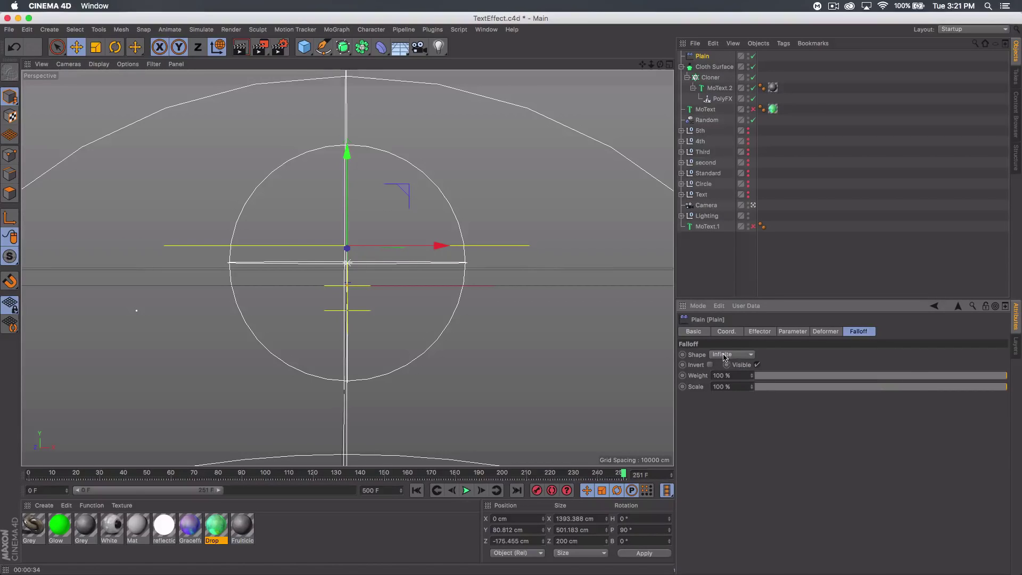
- Turn off the Plain effector's scale transform and set its transform position P.Z to 44 cm
{"action": "left_click", "coordinate": [789, 333]}
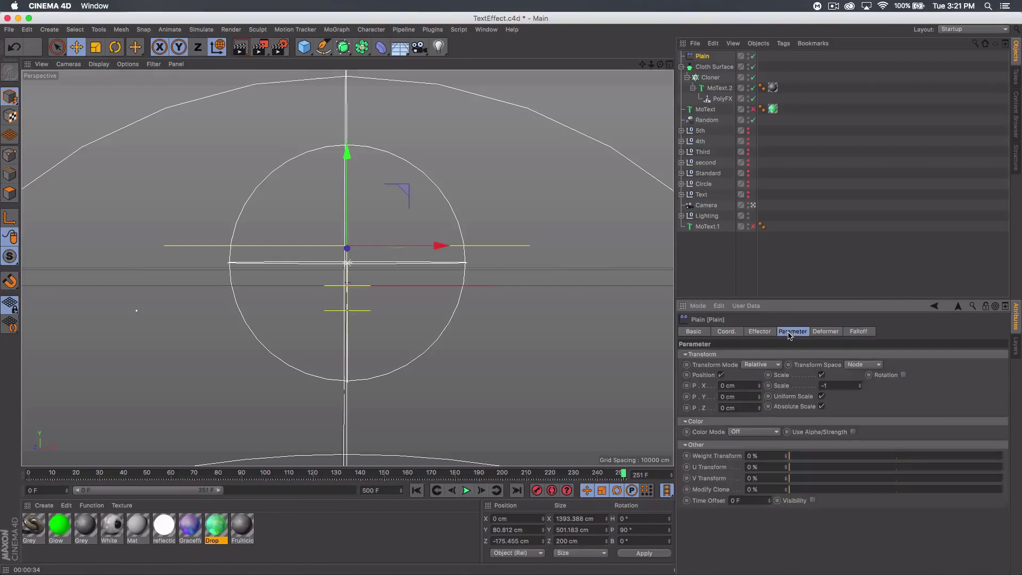
{"action": "left_click", "coordinate": [823, 375]}
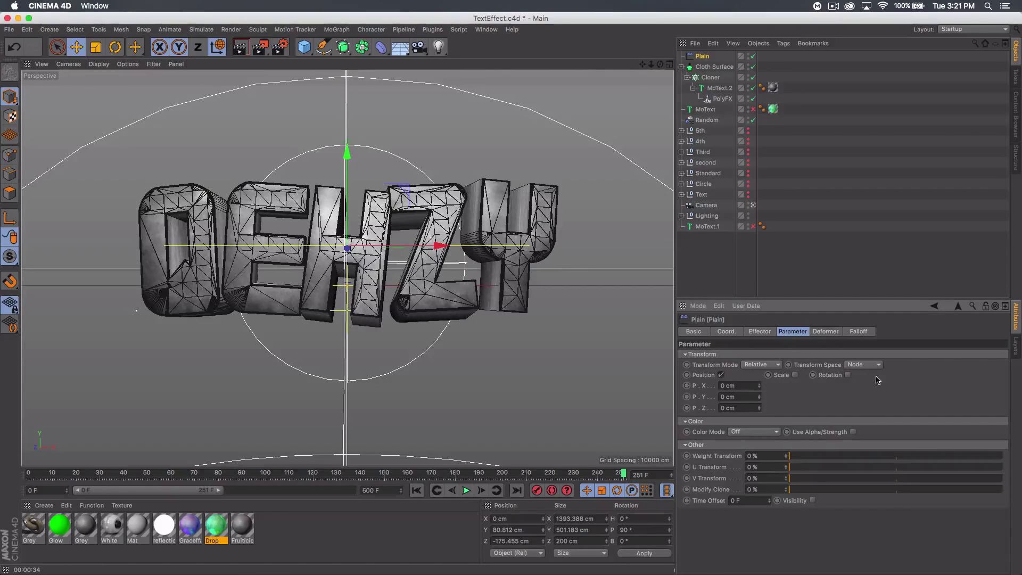
{"action": "left_click", "coordinate": [760, 407]}
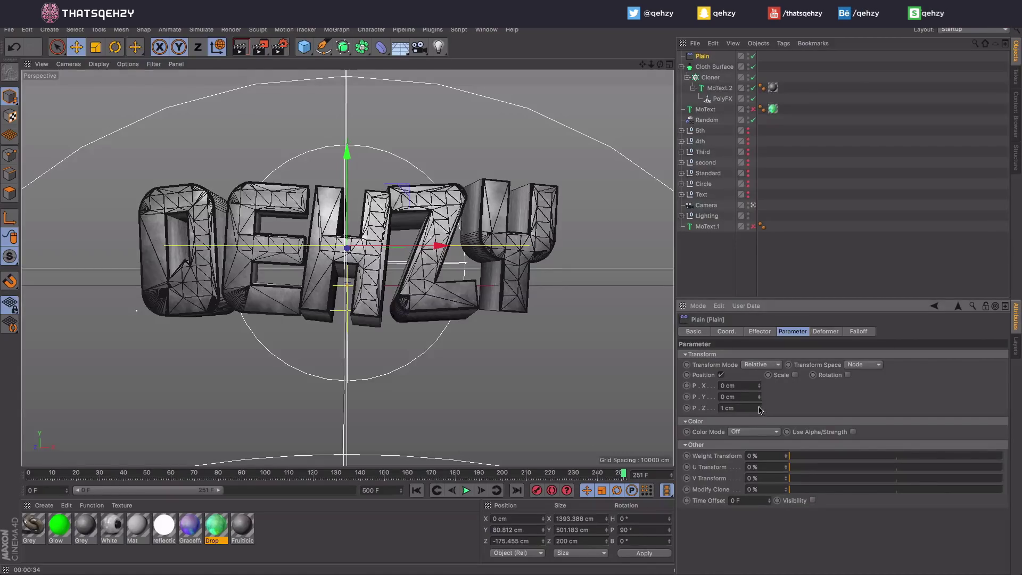
{"action": "mouse_move", "coordinate": [759, 408]}
{"action": "left_mouse_down"}
{"action": "mouse_move", "coordinate": [785, 408]}
{"action": "mouse_move", "coordinate": [761, 410]}
{"action": "left_mouse_up"}
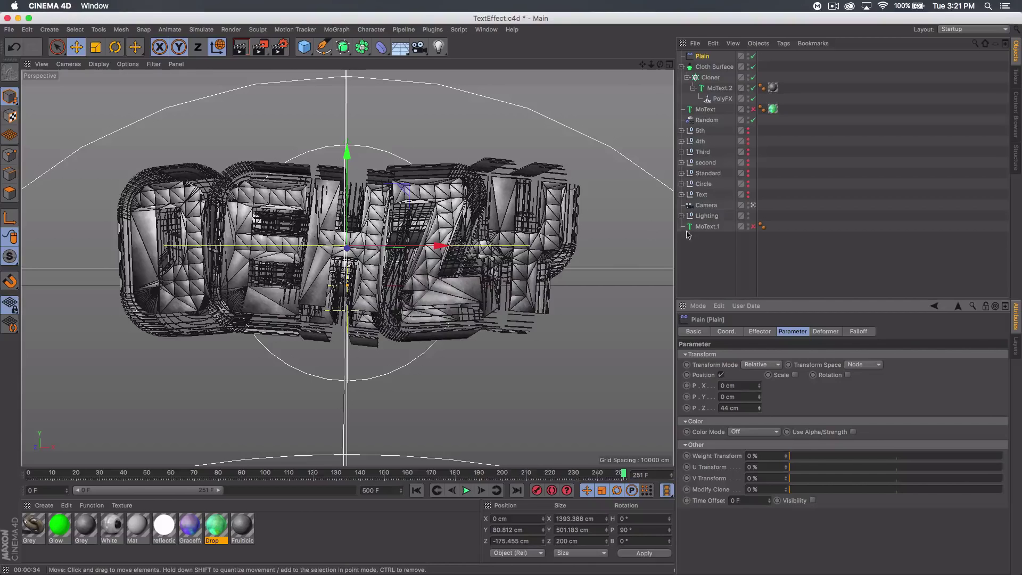
- Enable the Plain effector's rotation transform with H 35°, P 36° and B 83°, and set P.Z to -31 cm
{"action": "left_click", "coordinate": [848, 375]}
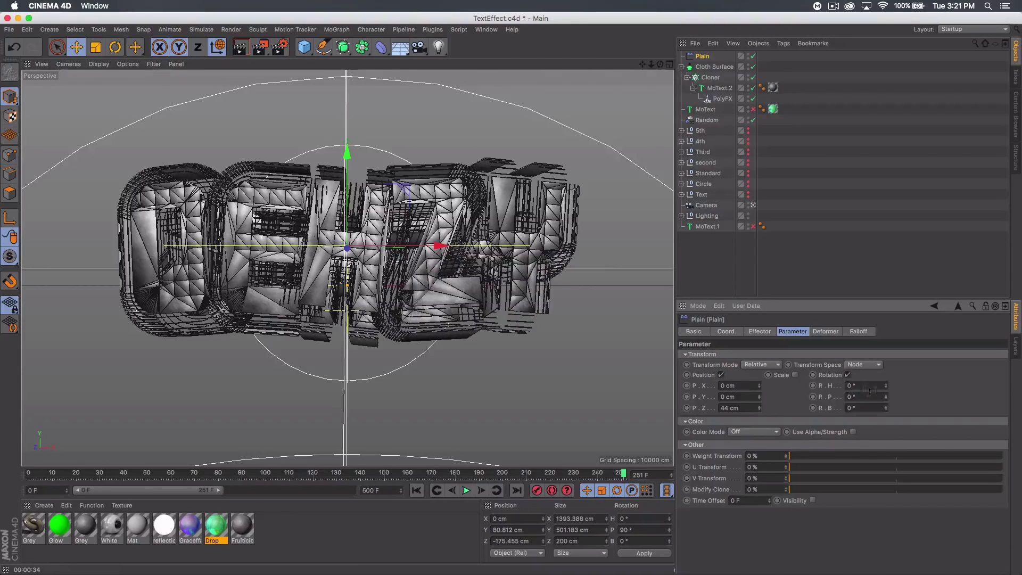
{"action": "mouse_move", "coordinate": [886, 386]}
{"action": "left_mouse_down"}
{"action": "mouse_move", "coordinate": [886, 371]}
{"action": "mouse_move", "coordinate": [880, 421]}
{"action": "mouse_move", "coordinate": [885, 356]}
{"action": "mouse_move", "coordinate": [885, 388]}
{"action": "left_mouse_up"}
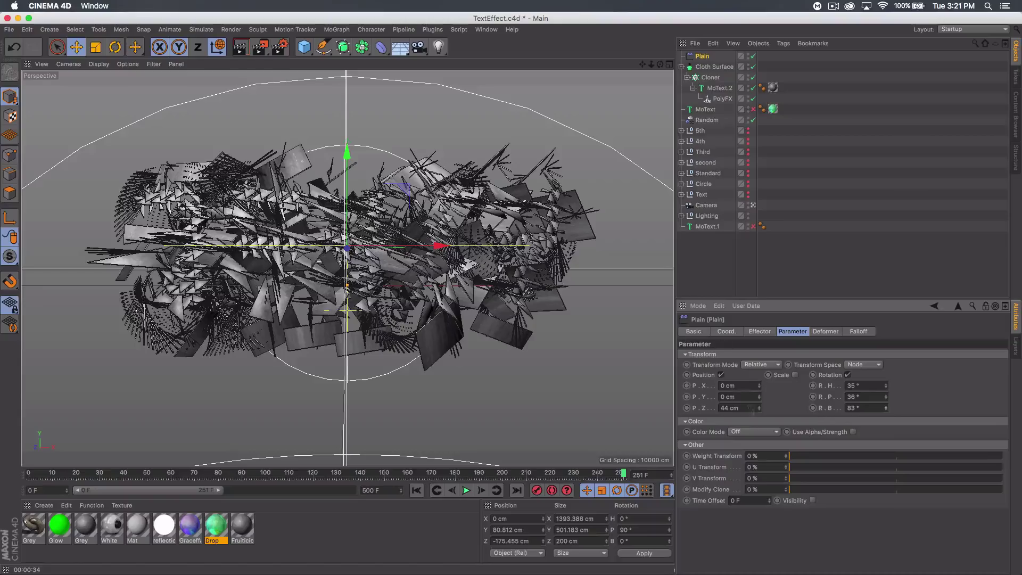
{"action": "mouse_move", "coordinate": [759, 408]}
{"action": "left_mouse_down"}
{"action": "mouse_move", "coordinate": [759, 374]}
{"action": "mouse_move", "coordinate": [760, 396]}
{"action": "left_mouse_up"}
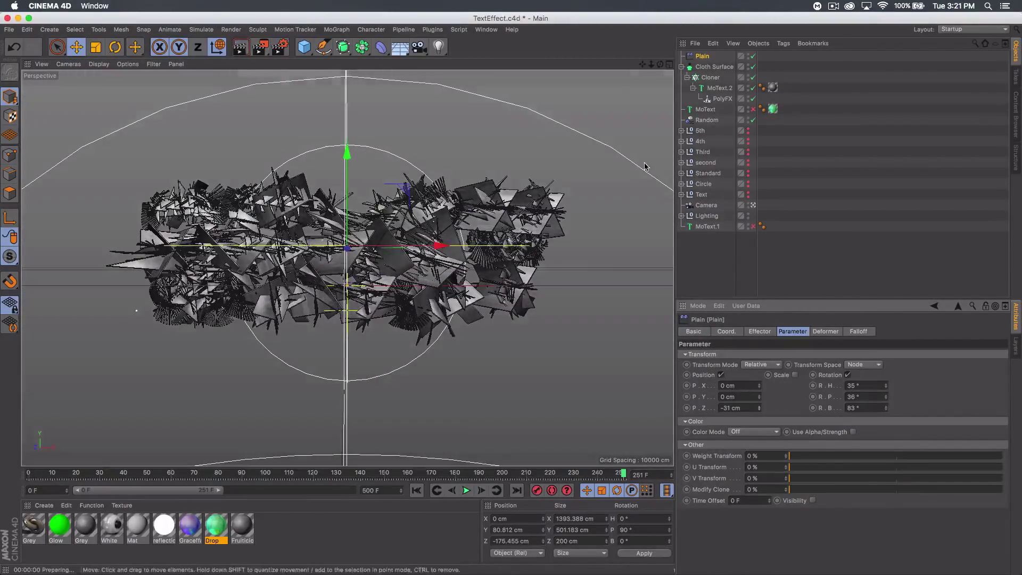